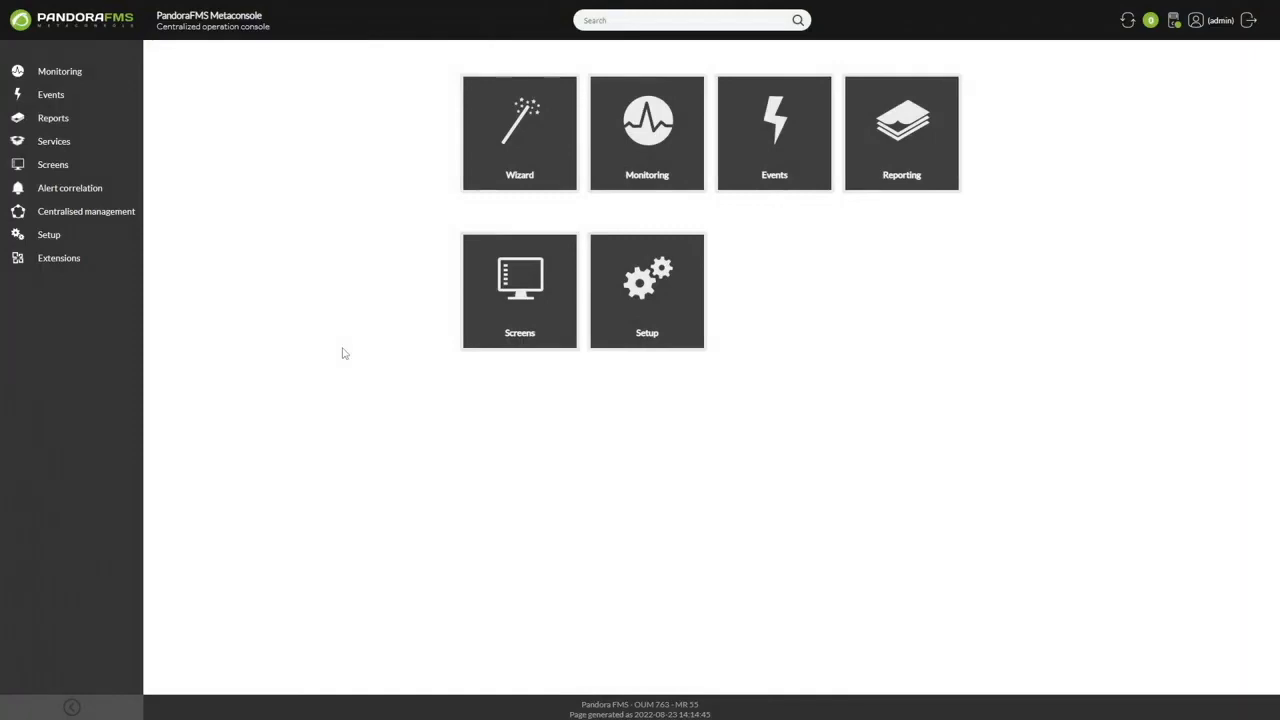
Open the centralised agent management page of the Metaconsole and go to its agent configuration options
mouse_move(108, 212)
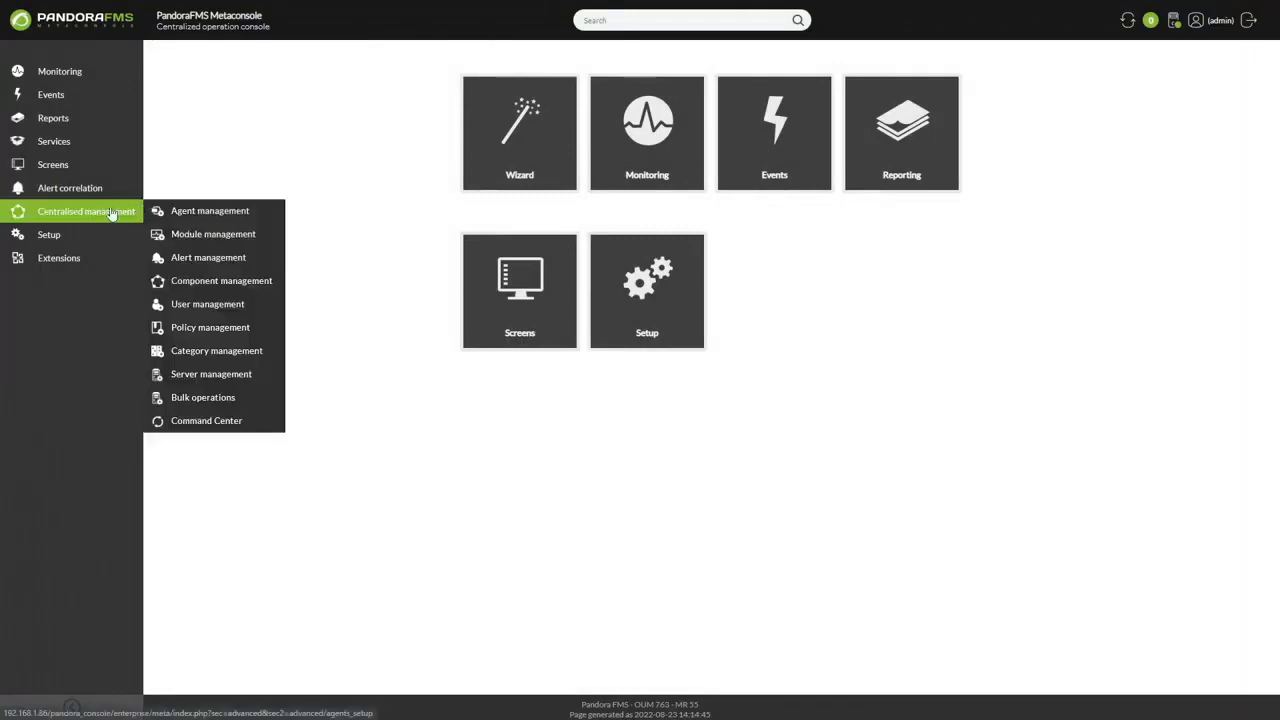
left_click(190, 213)
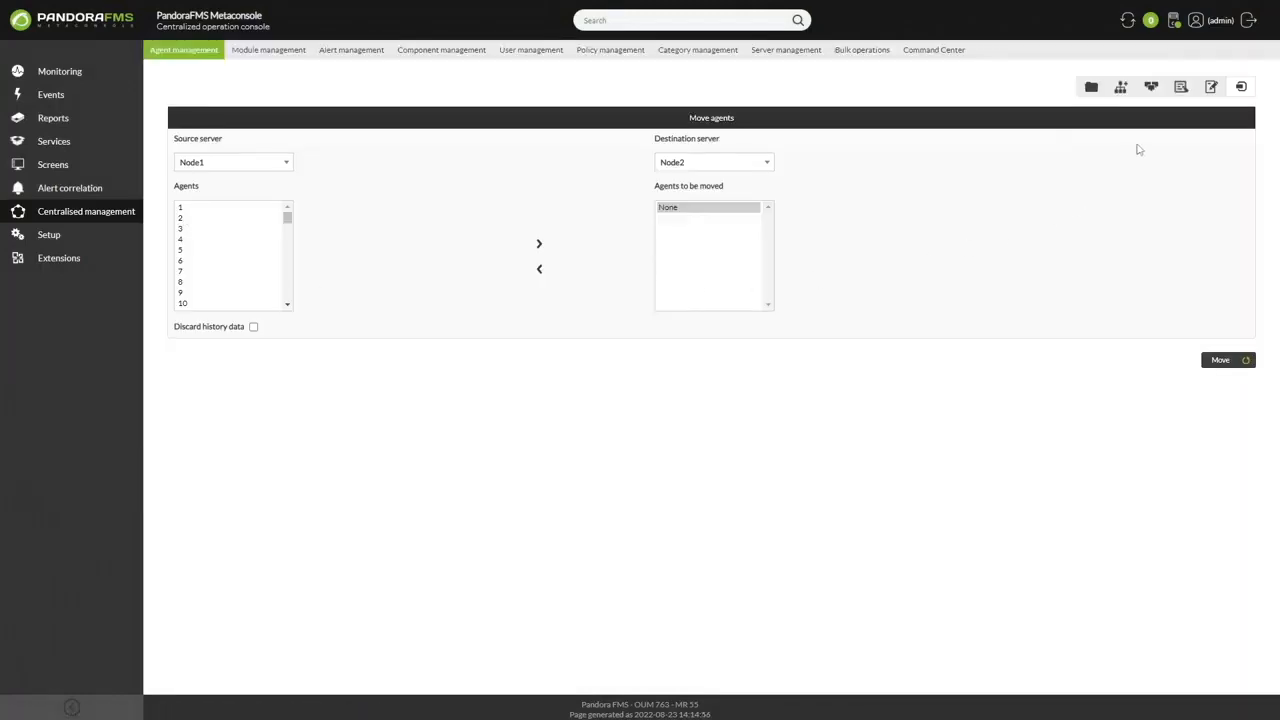
left_click(1181, 88)
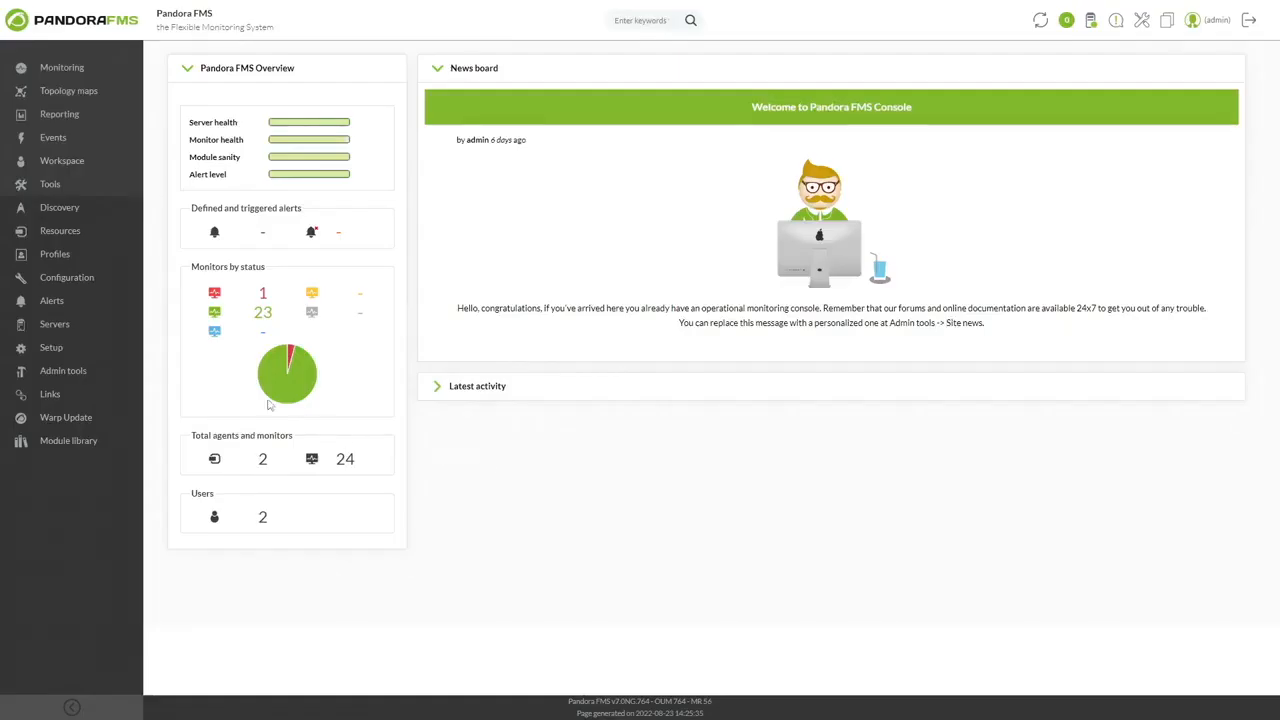
Start a new agent autoconfiguration definition in the Pandora FMS node console and name it Prueba
mouse_move(108, 277)
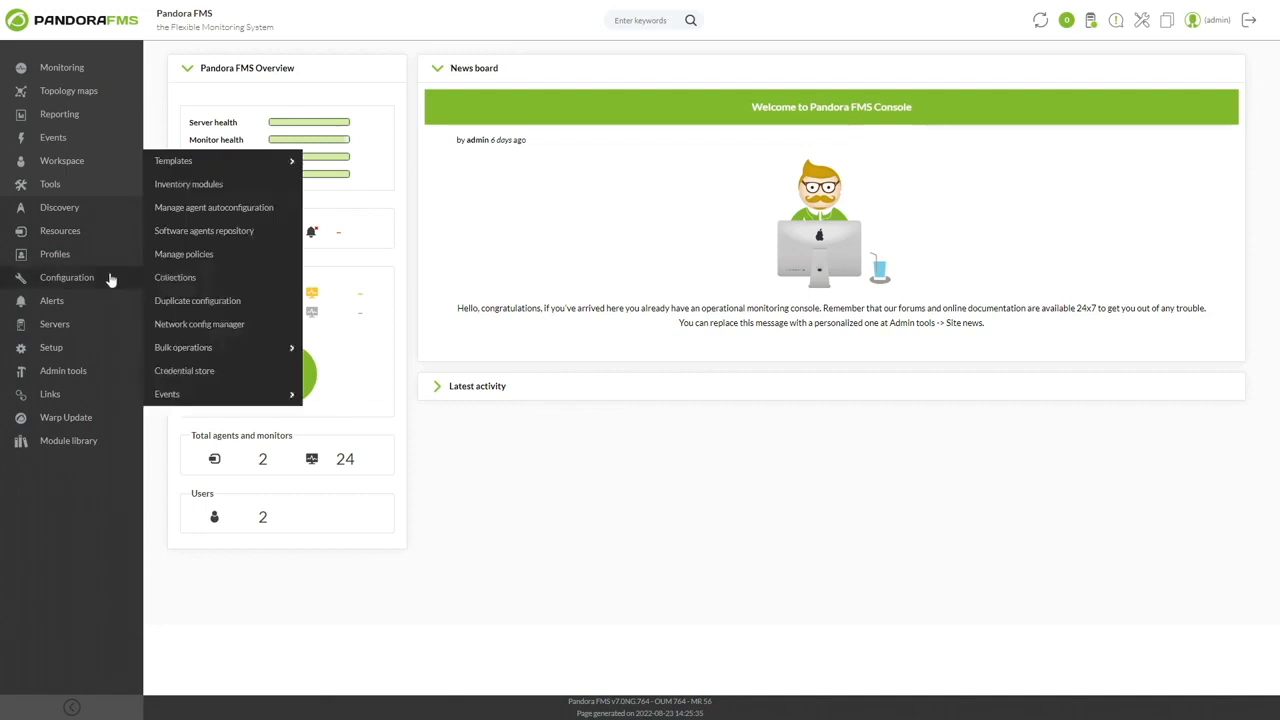
left_click(195, 209)
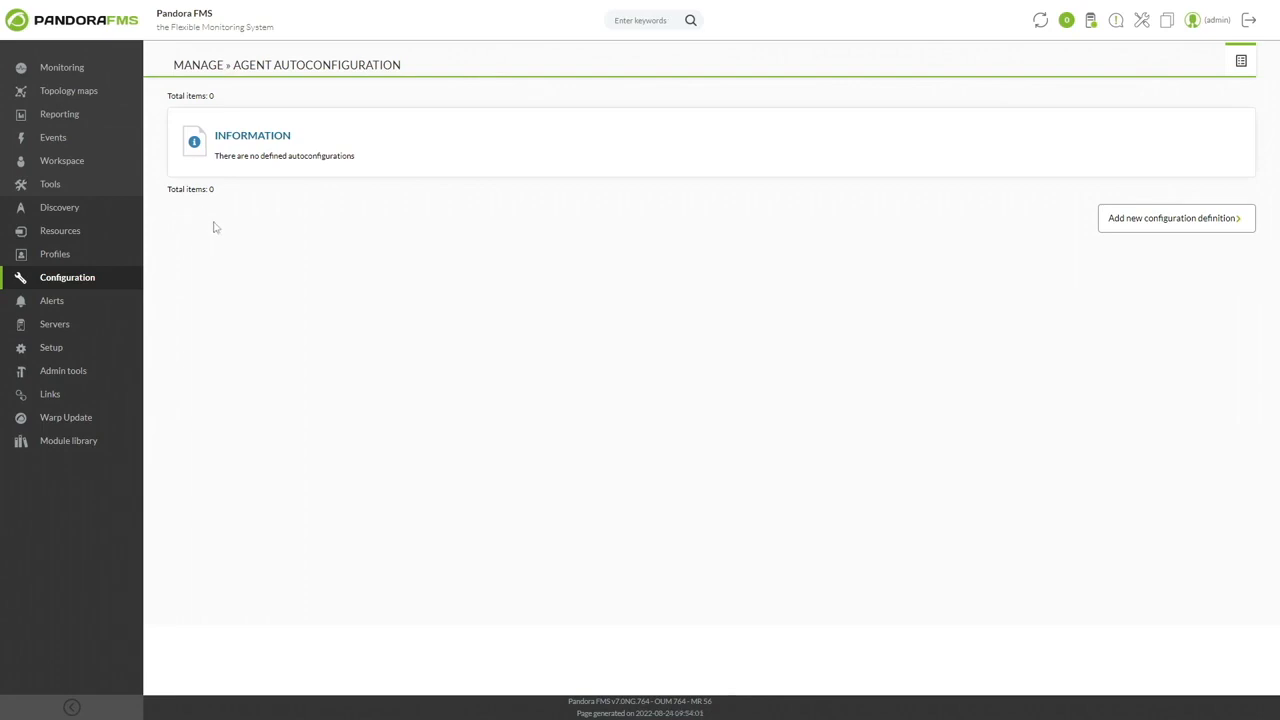
left_click(1140, 219)
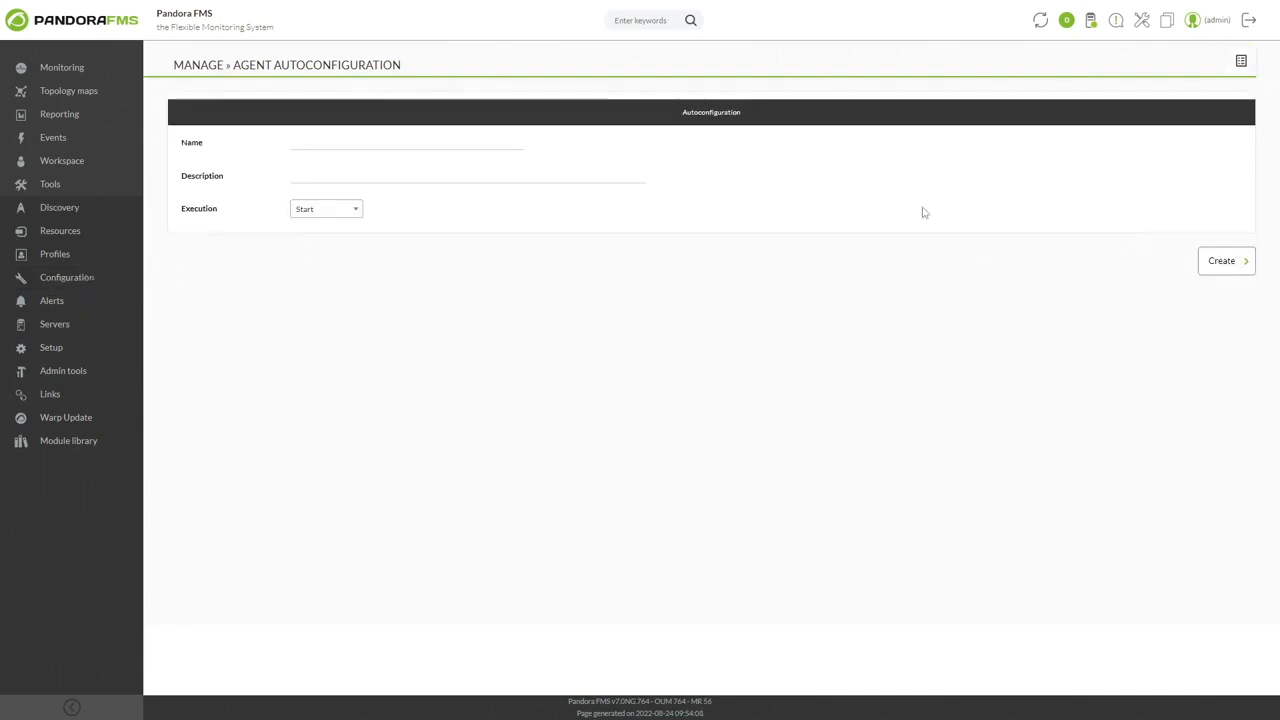
left_click(504, 145)
type("Prueba")
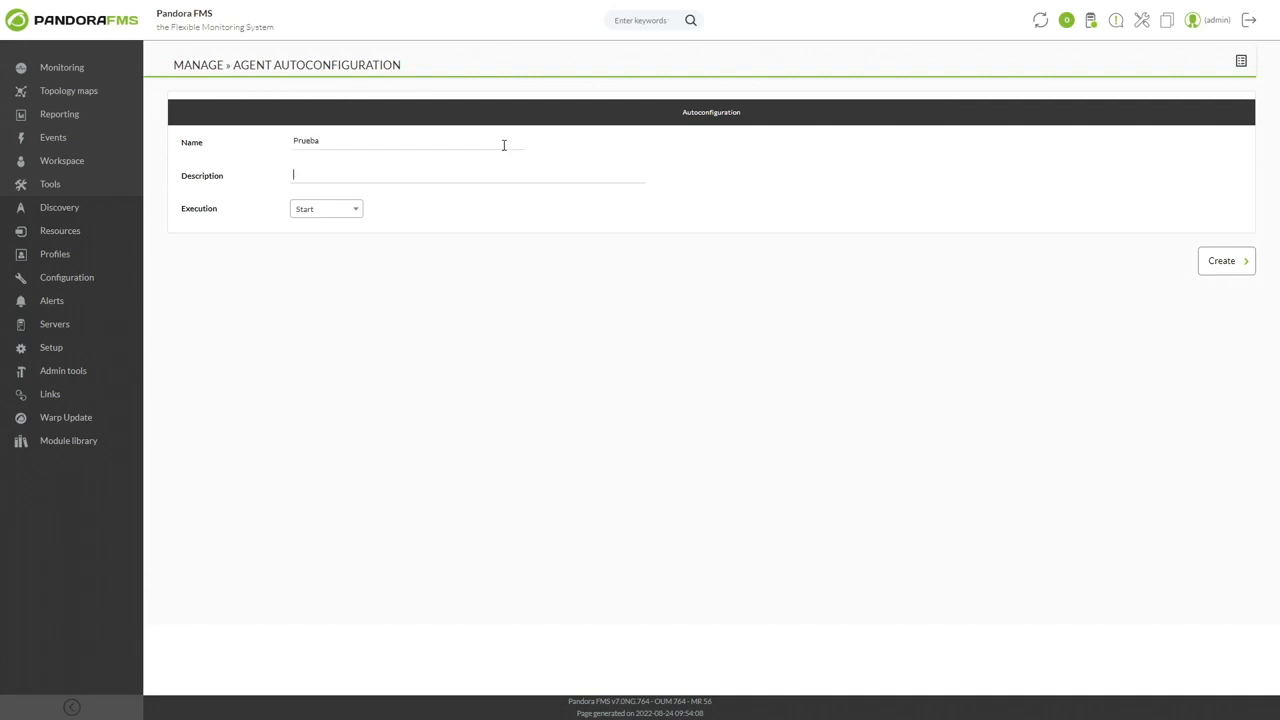
Set the execution to Scheduled with weekly periodicity on Monday, Wednesday and Thursday, and open the start hour selection
left_click(332, 209)
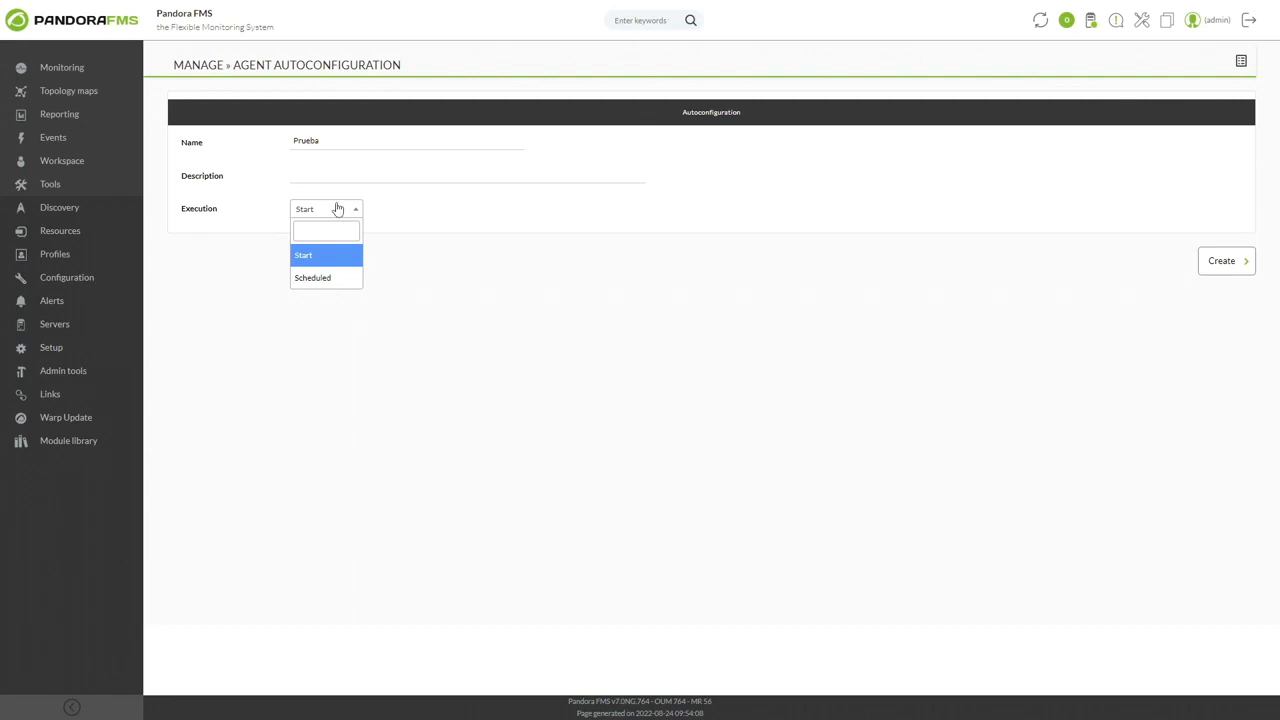
left_click(342, 277)
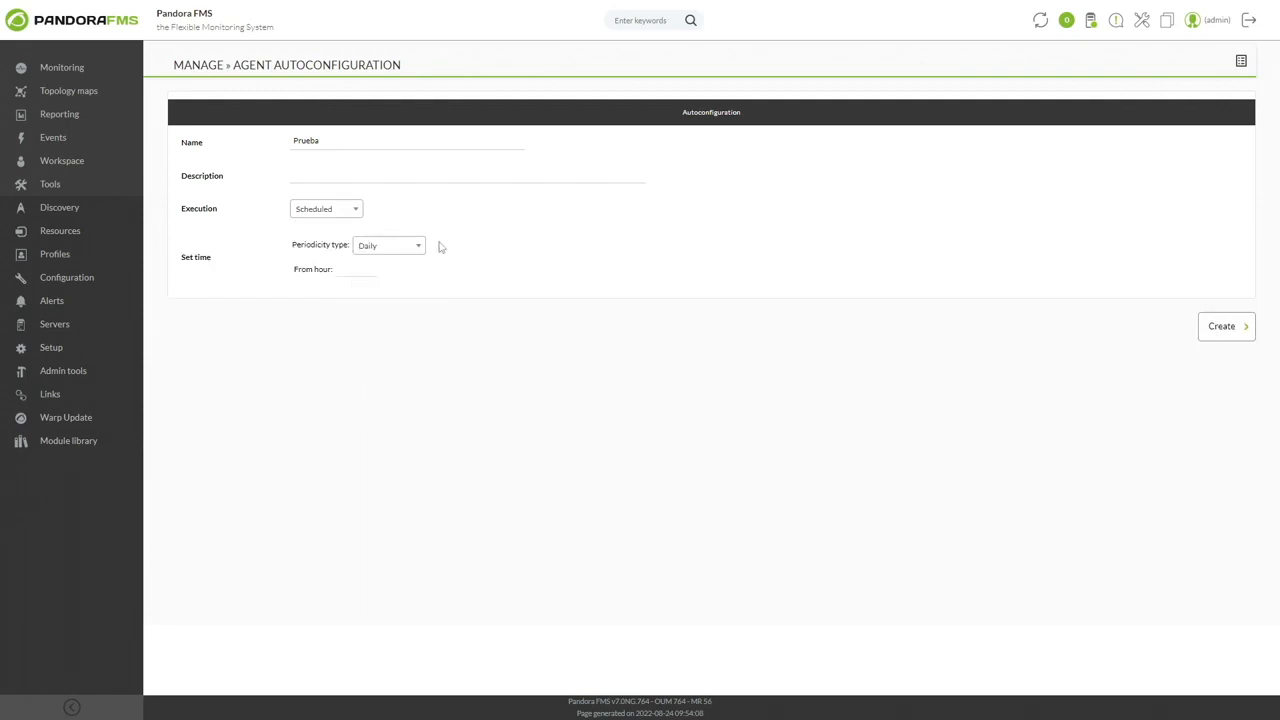
left_click(358, 268)
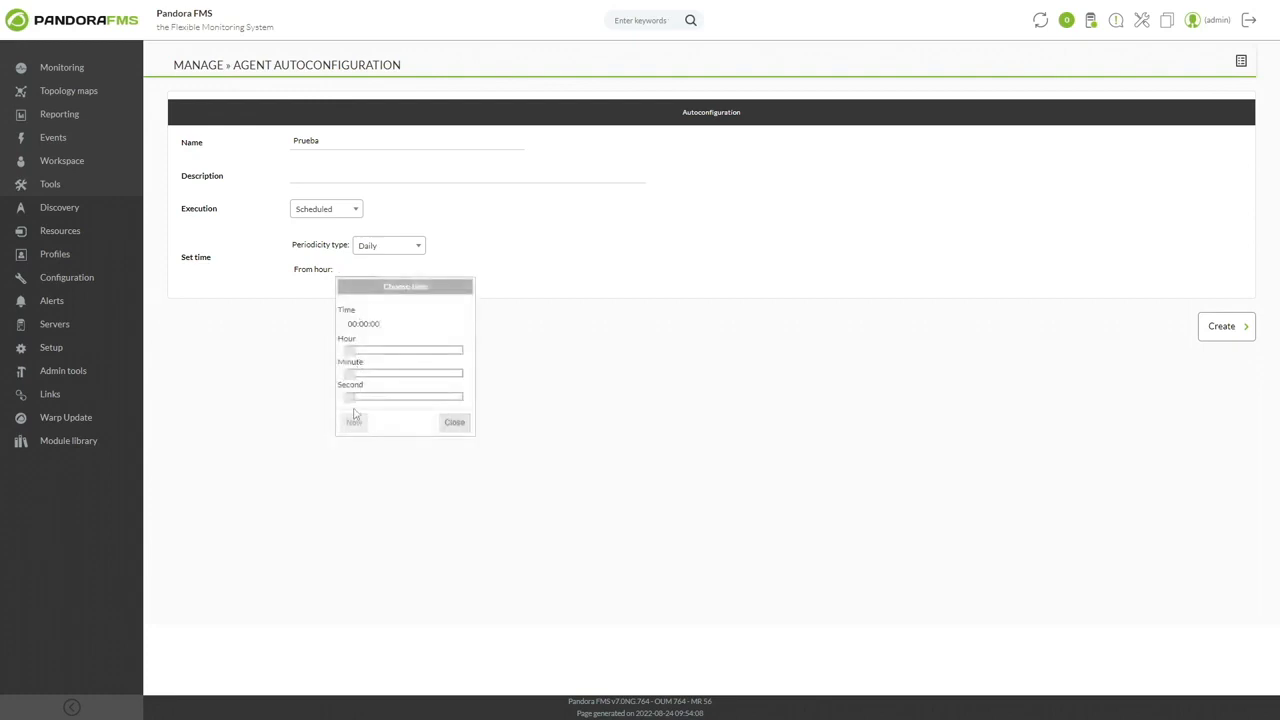
left_click(397, 247)
left_click(404, 318)
left_click(317, 267)
left_click(379, 267)
left_click(408, 267)
left_click(369, 287)
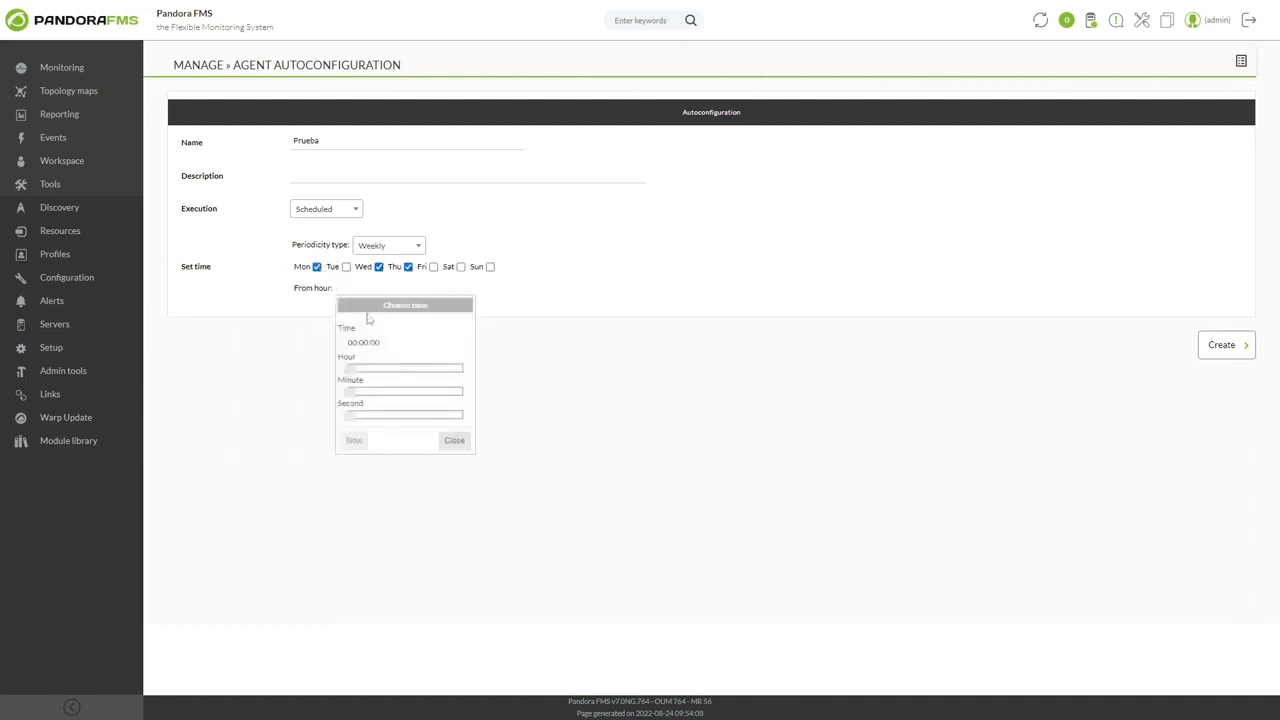
Switch the schedule's periodicity to Monthly and look over the start day and start hour choices
left_click(392, 247)
left_click(390, 336)
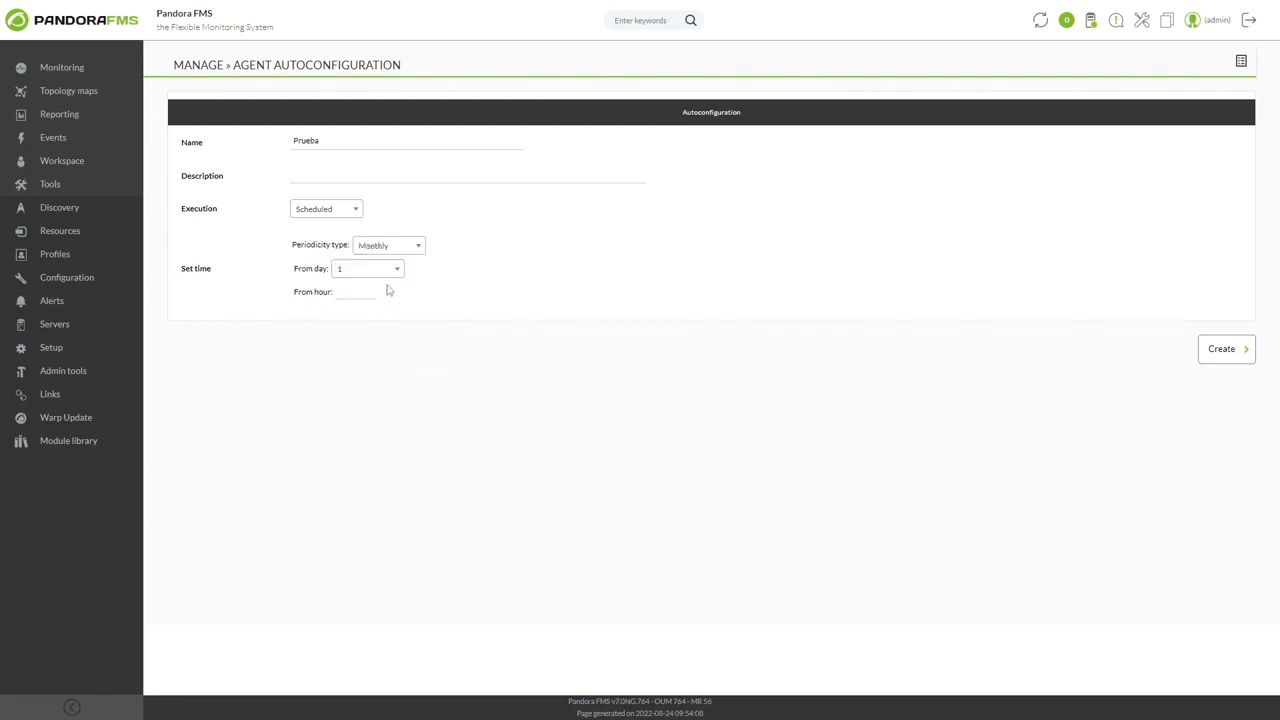
left_click(385, 277)
left_click_drag(398, 325, 397, 417)
left_click(426, 362)
left_click(363, 293)
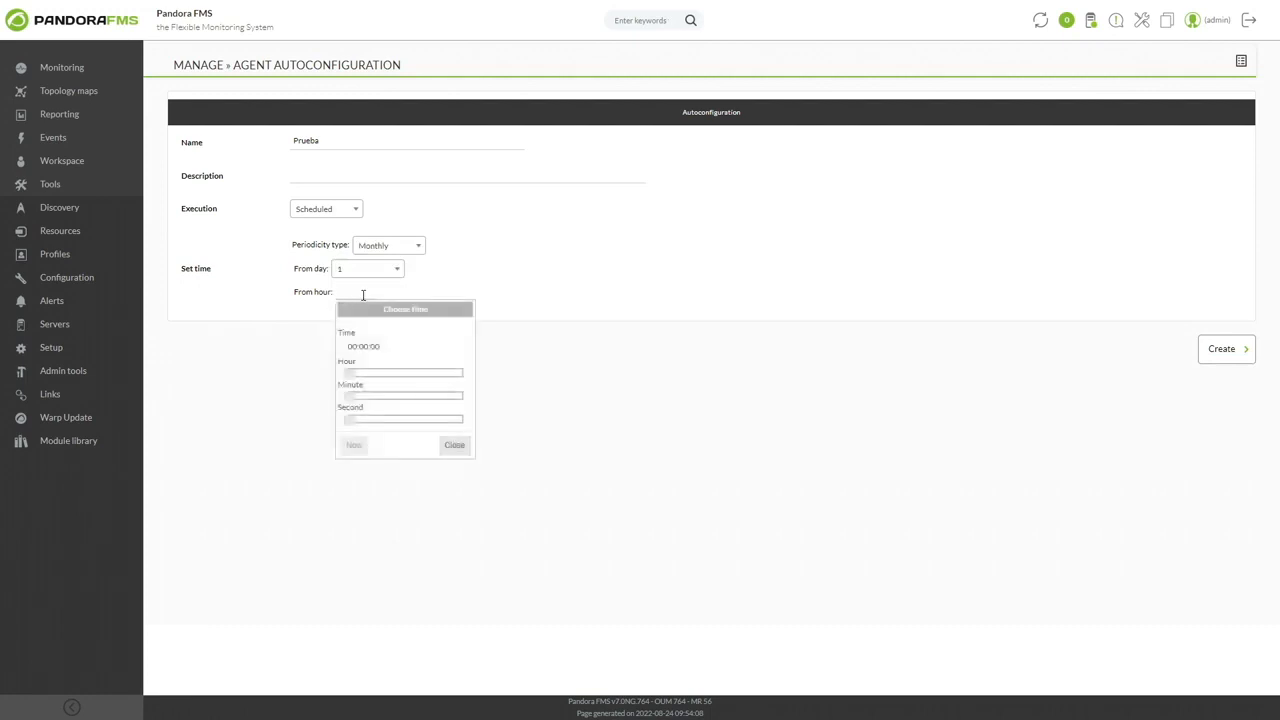
Set the execution back to Start and create the autoconfiguration definition
left_click(352, 213)
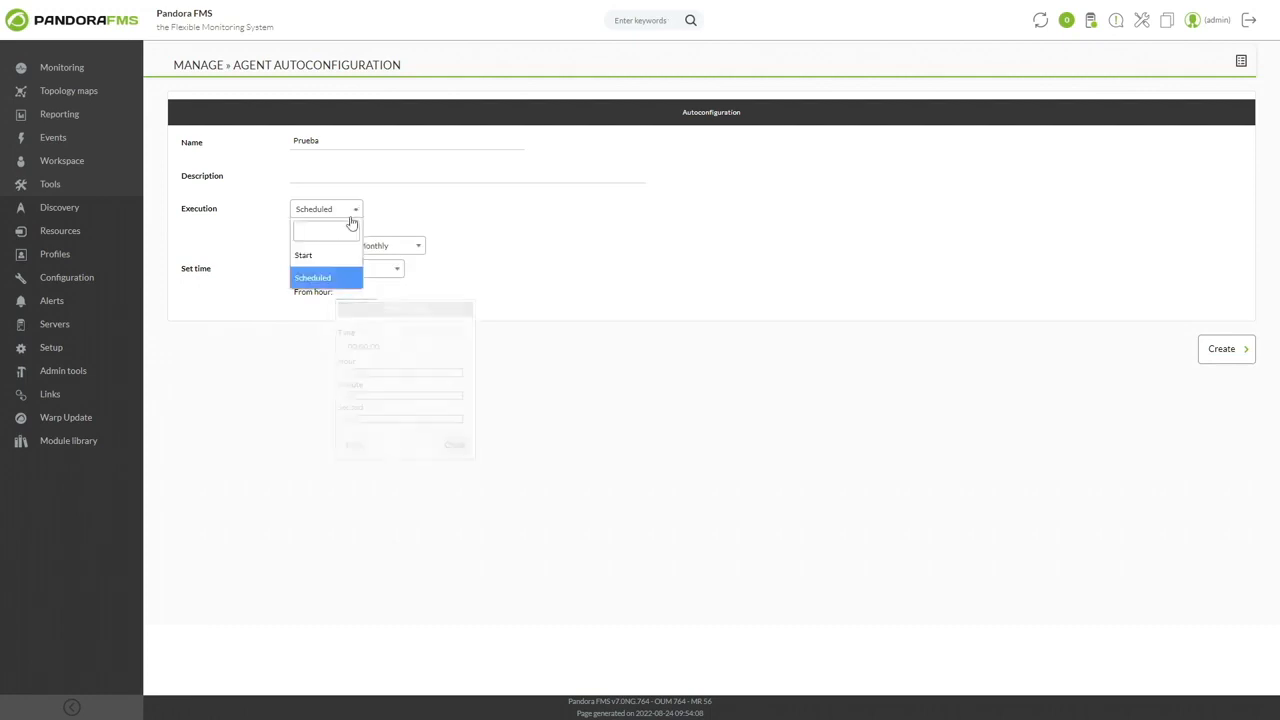
left_click(335, 256)
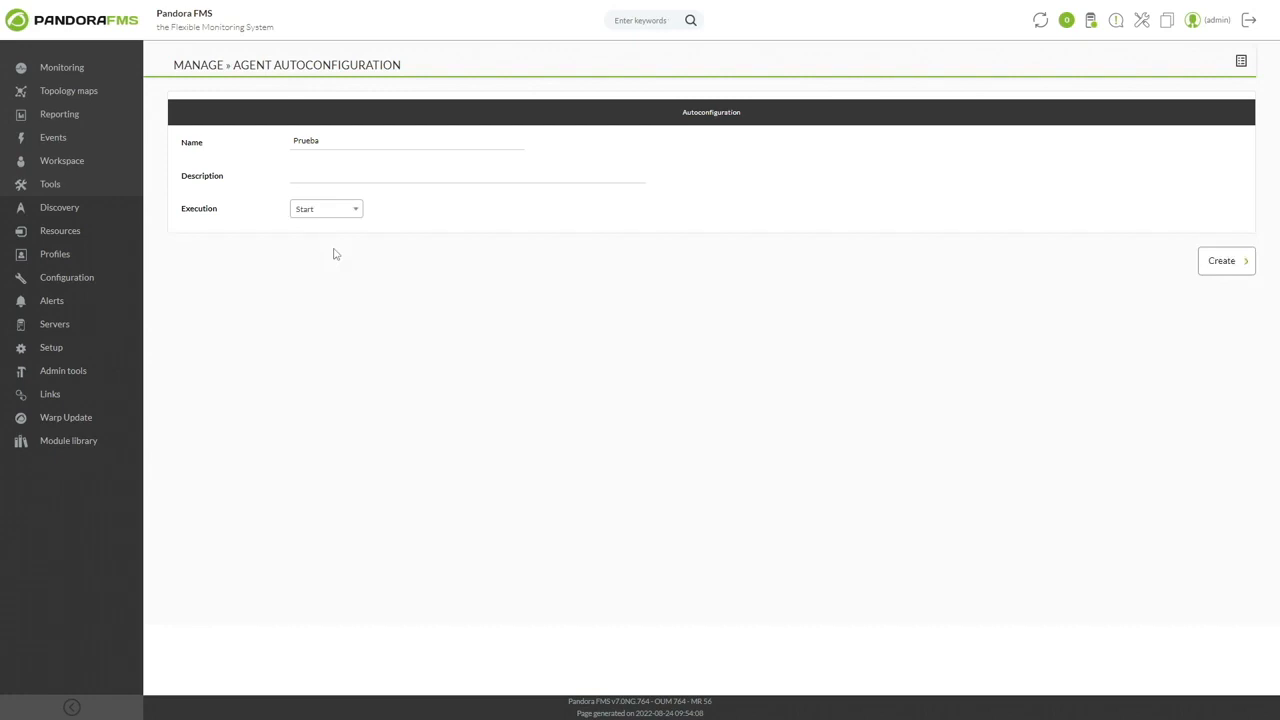
left_click(1207, 276)
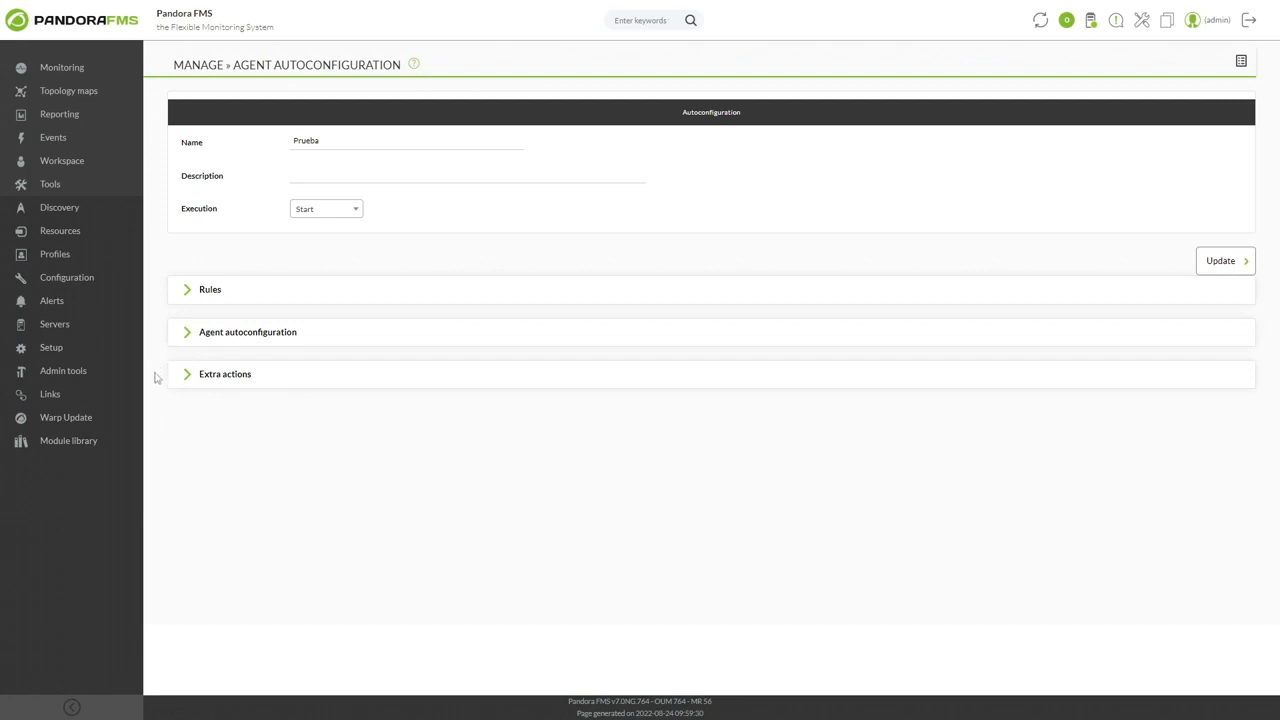
Start a new rule for the Prueba autoconfiguration and review its available methods and operations
left_click(214, 289)
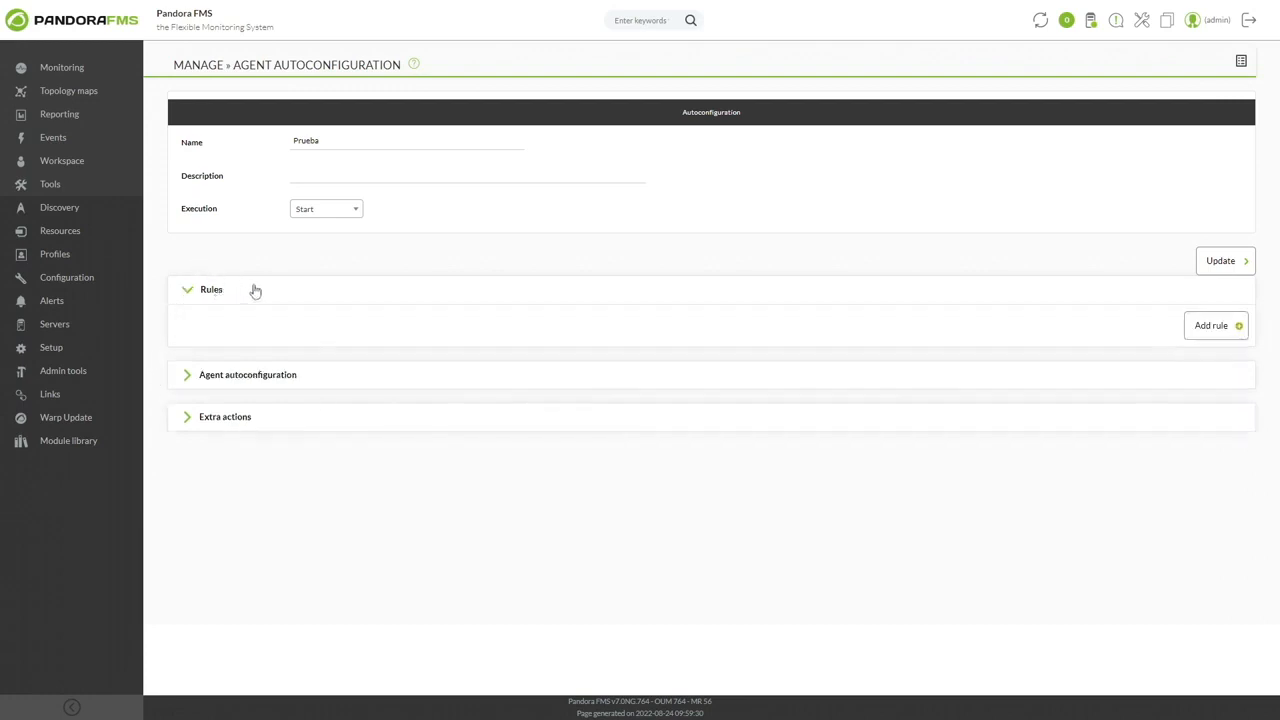
left_click(1190, 338)
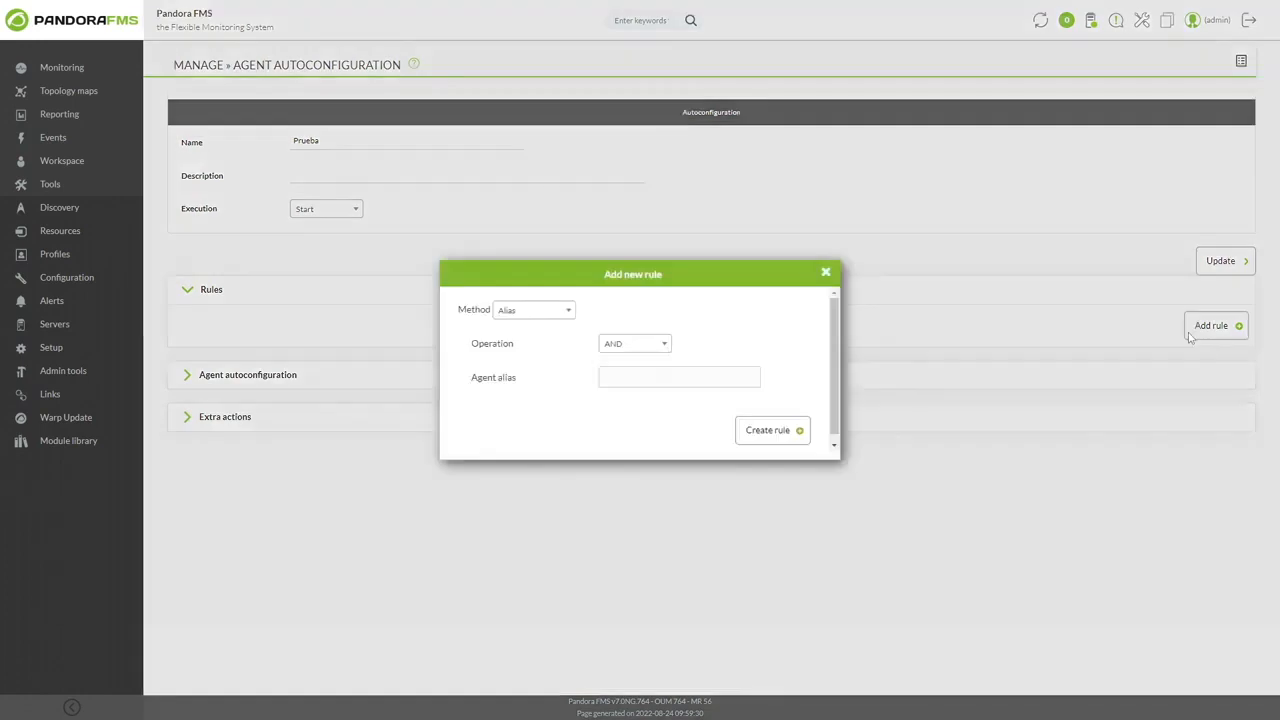
left_click(549, 314)
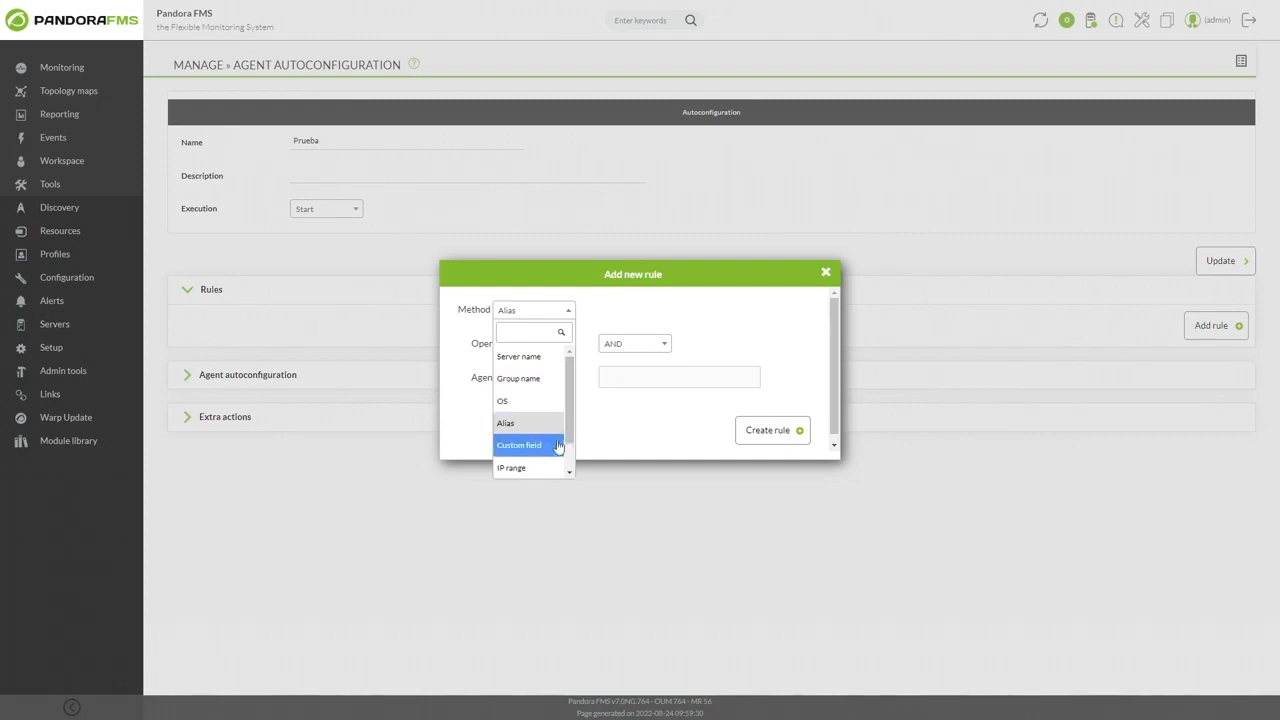
scroll(571, 456, "down", 1)
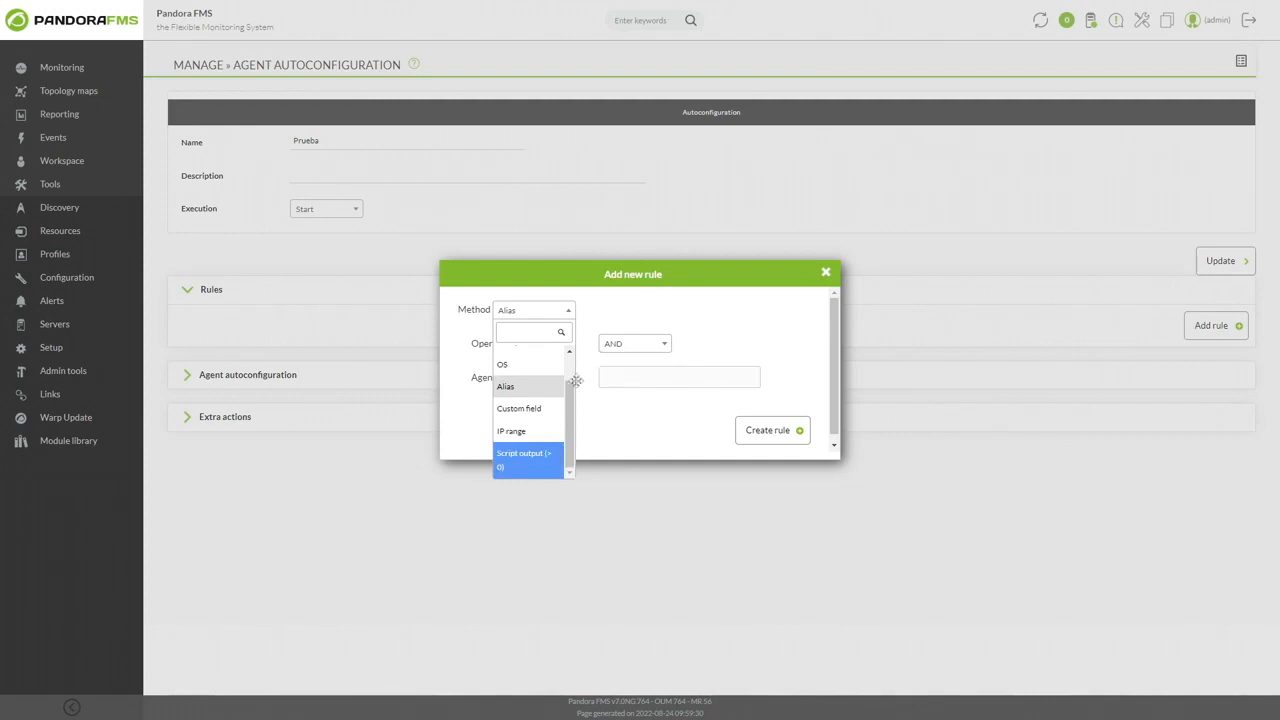
scroll(572, 415, "up", 2)
left_click(620, 318)
left_click(650, 346)
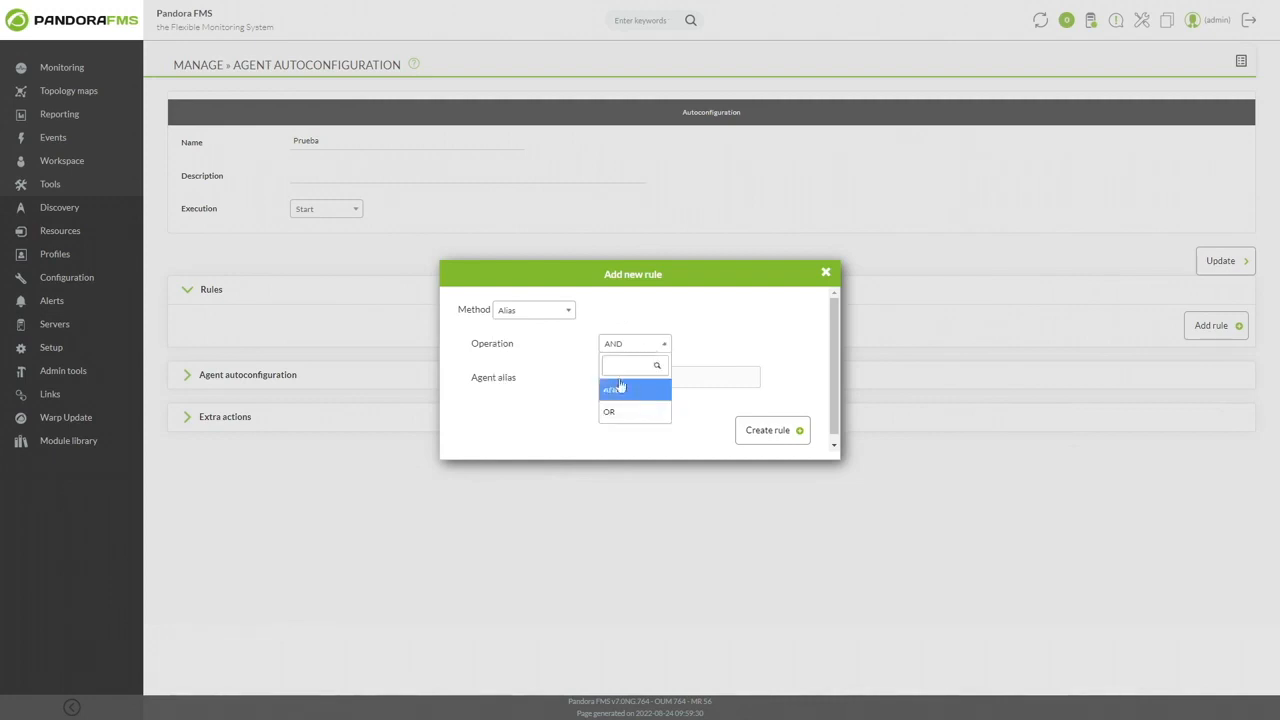
left_click(587, 318)
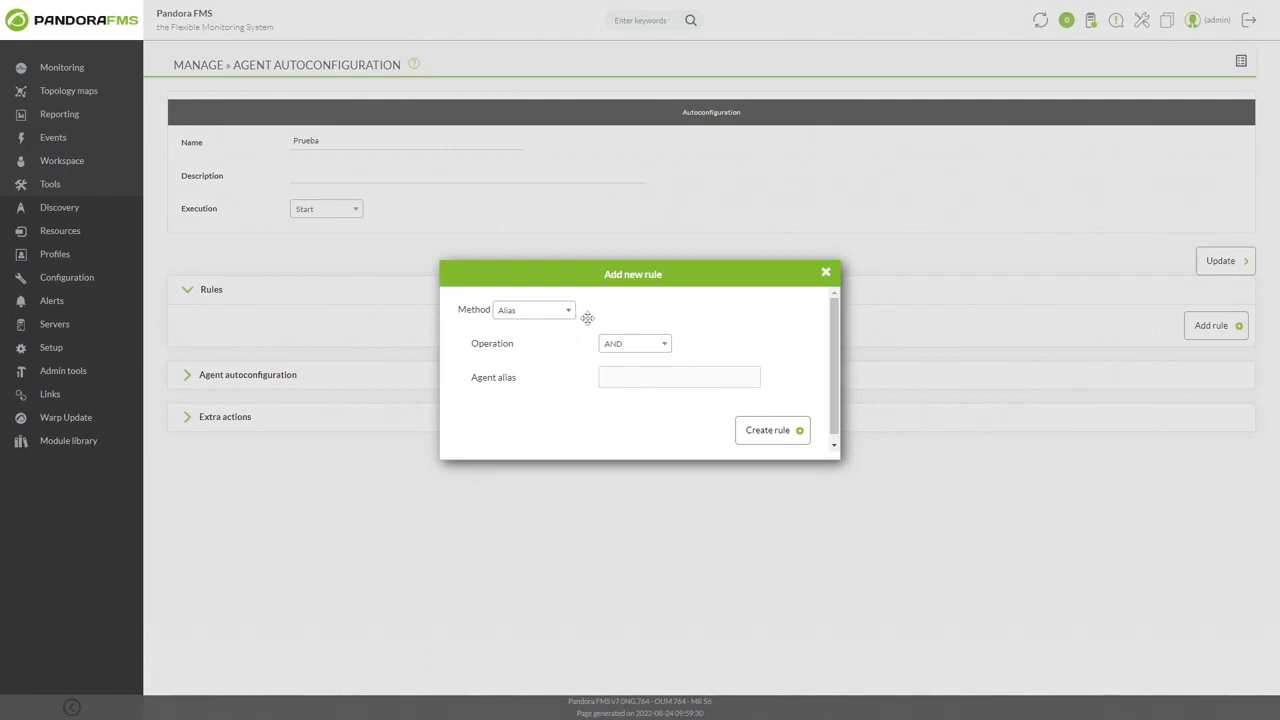
Create the rule with method IP range, operation OR and network range 192.168.1.0/24
left_click(566, 311)
scroll(569, 412, "up", 1)
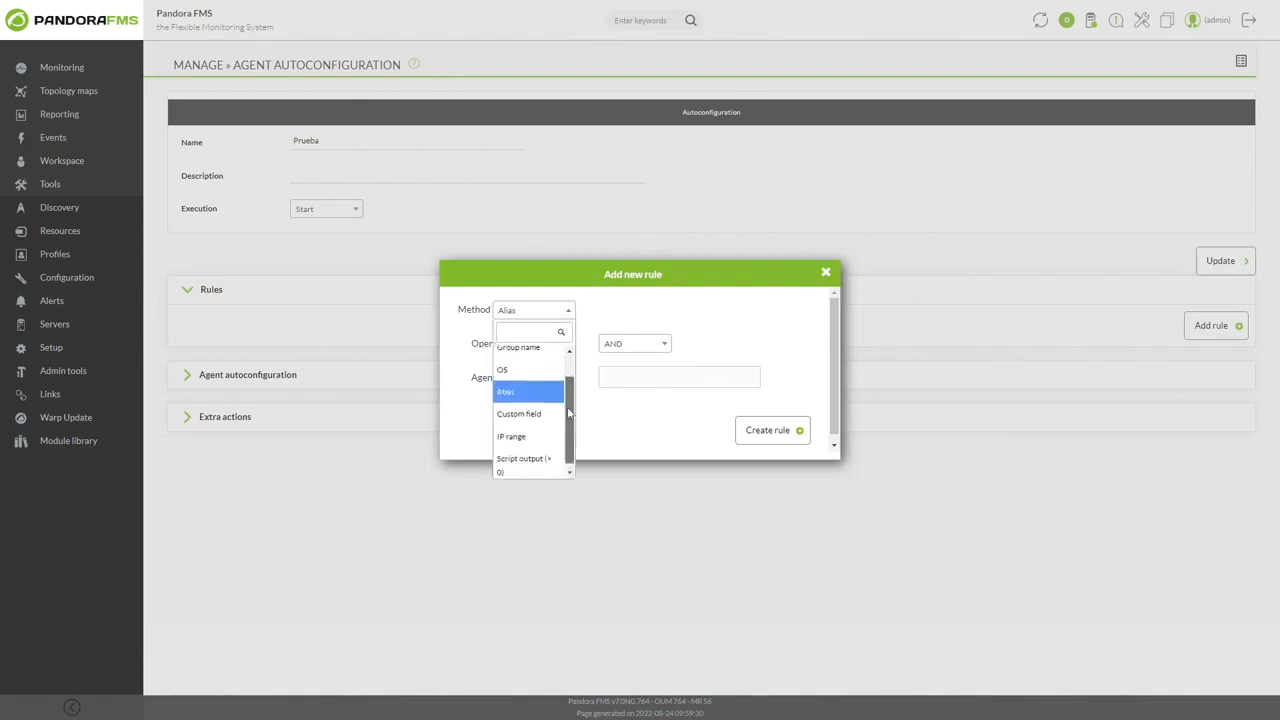
scroll(569, 412, "up", 1)
scroll(560, 420, "down", 2)
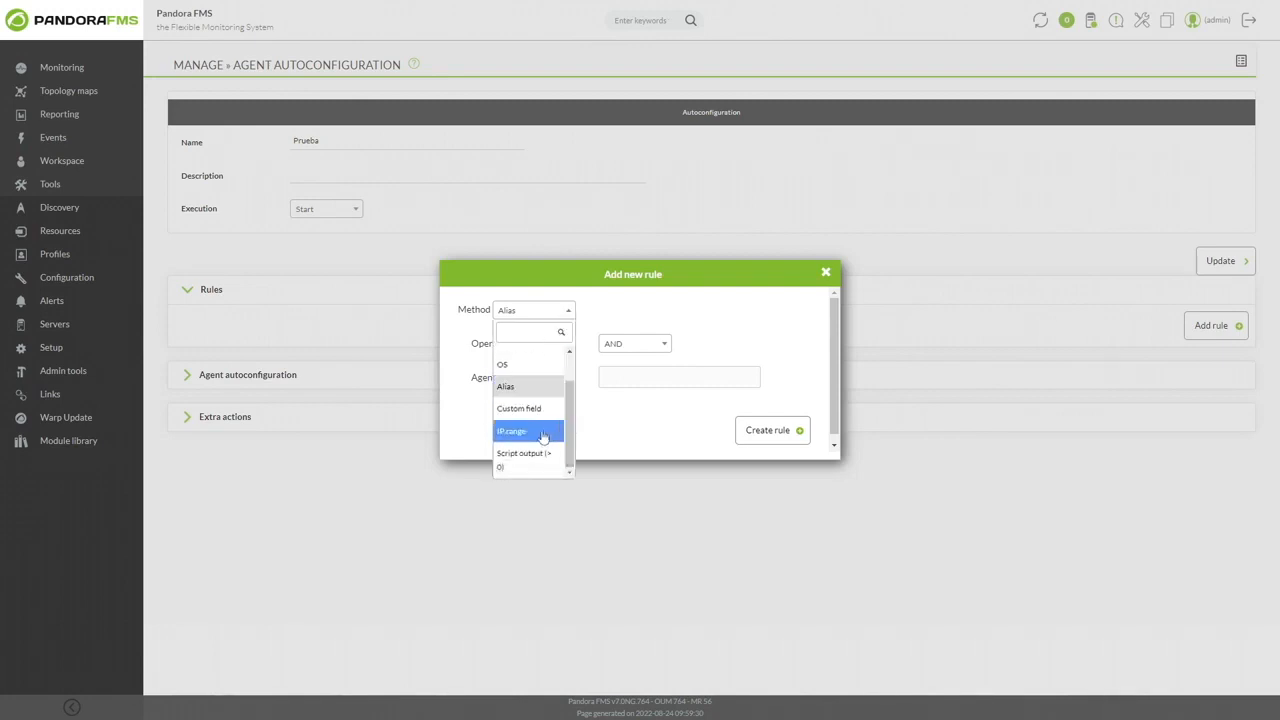
left_click(543, 433)
left_click(650, 345)
left_click(645, 412)
left_click(651, 380)
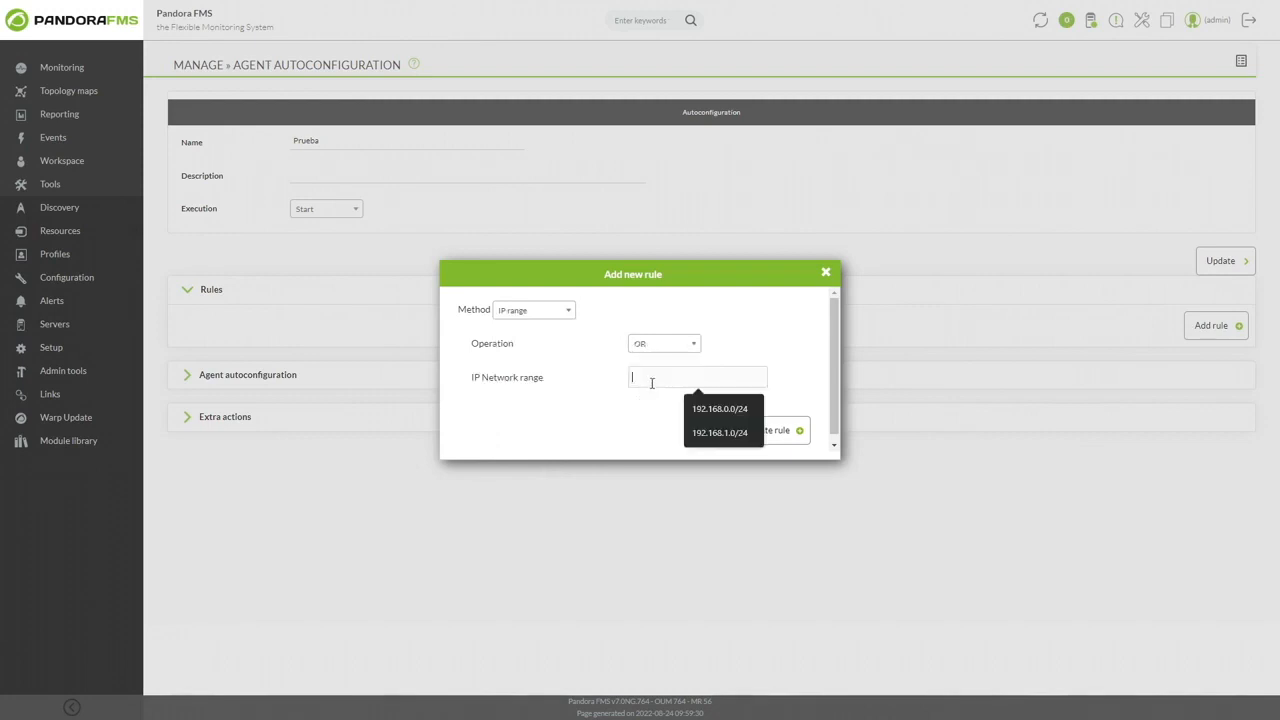
left_click(697, 432)
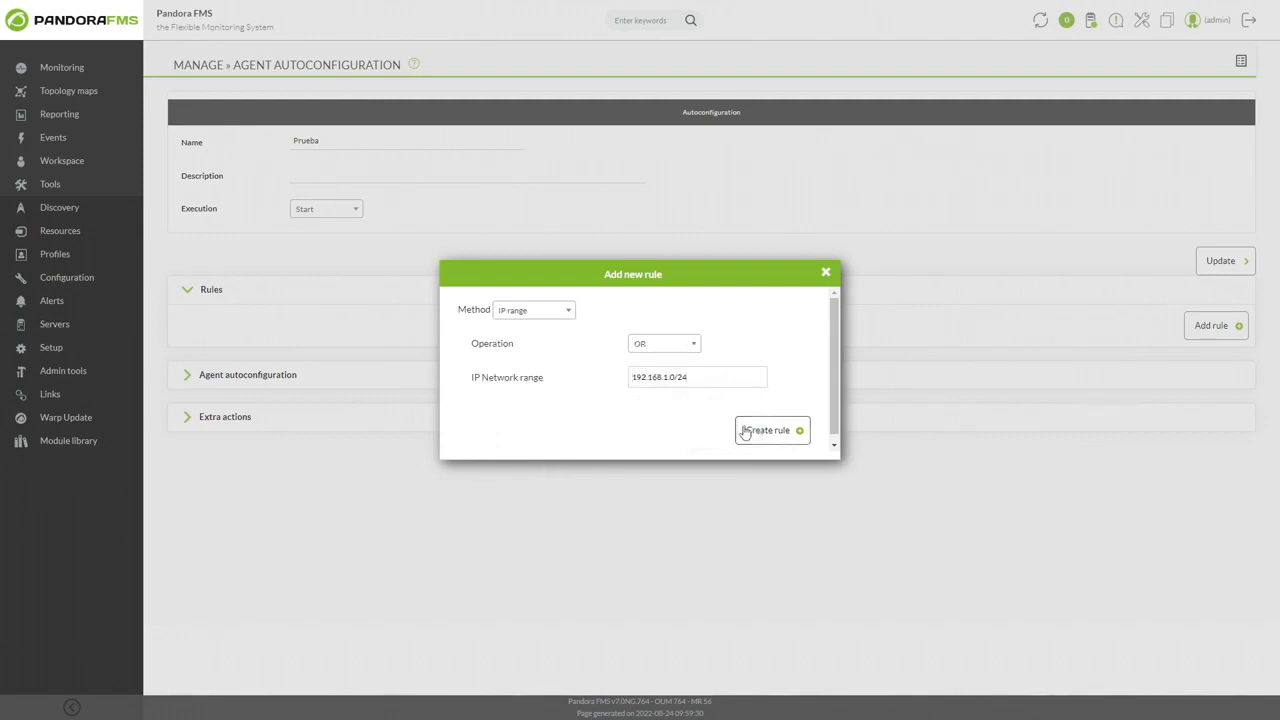
left_click(745, 432)
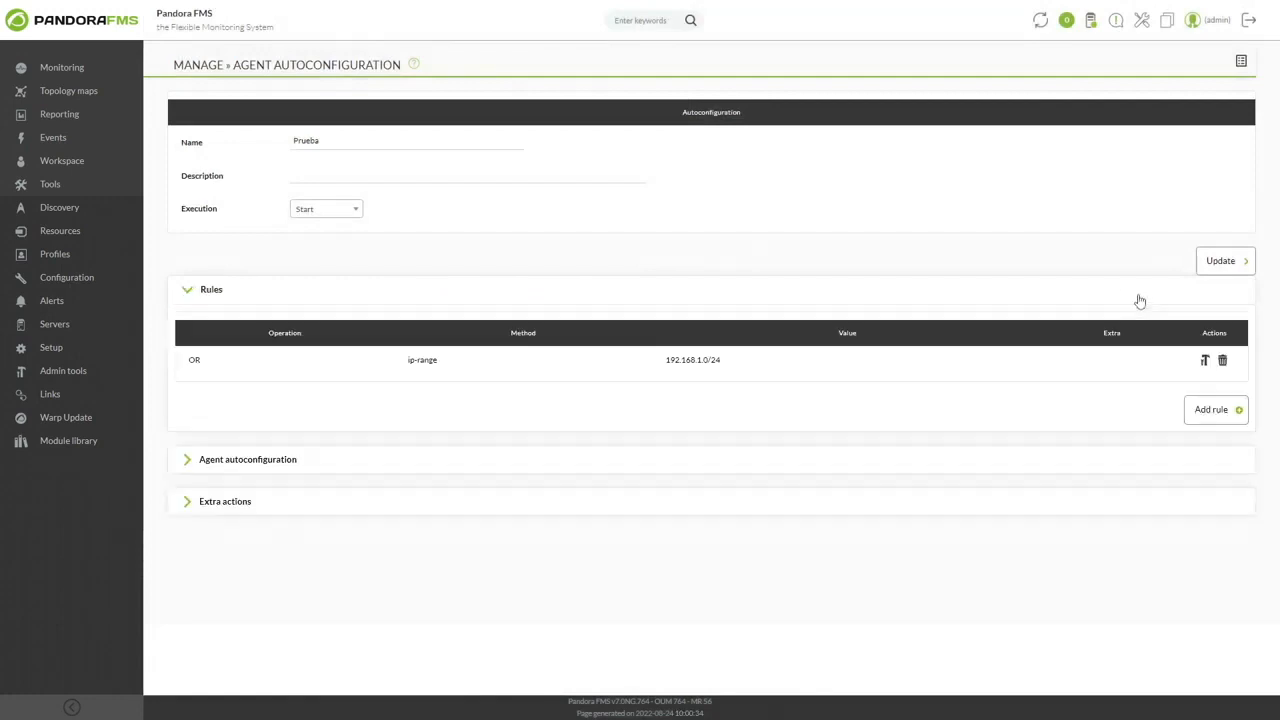
Add a second rule with method Group name, operation OR and group Servers
left_click(1192, 409)
left_click(570, 312)
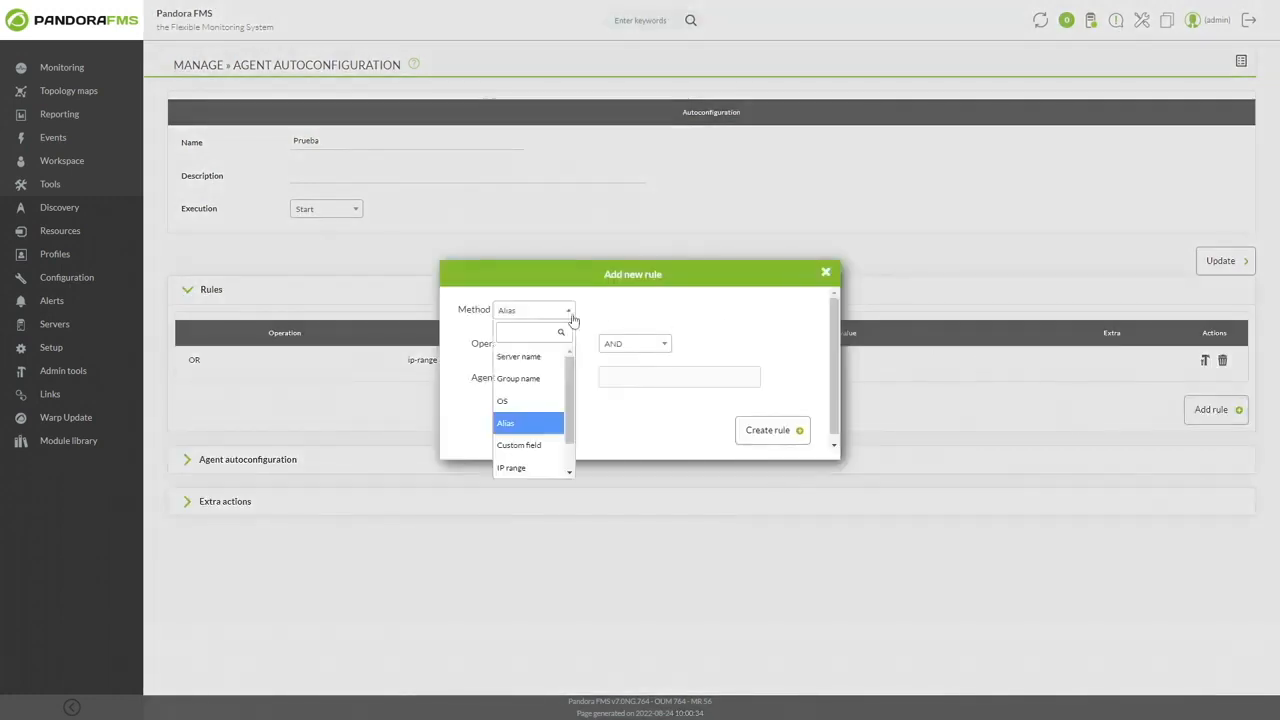
left_click(553, 378)
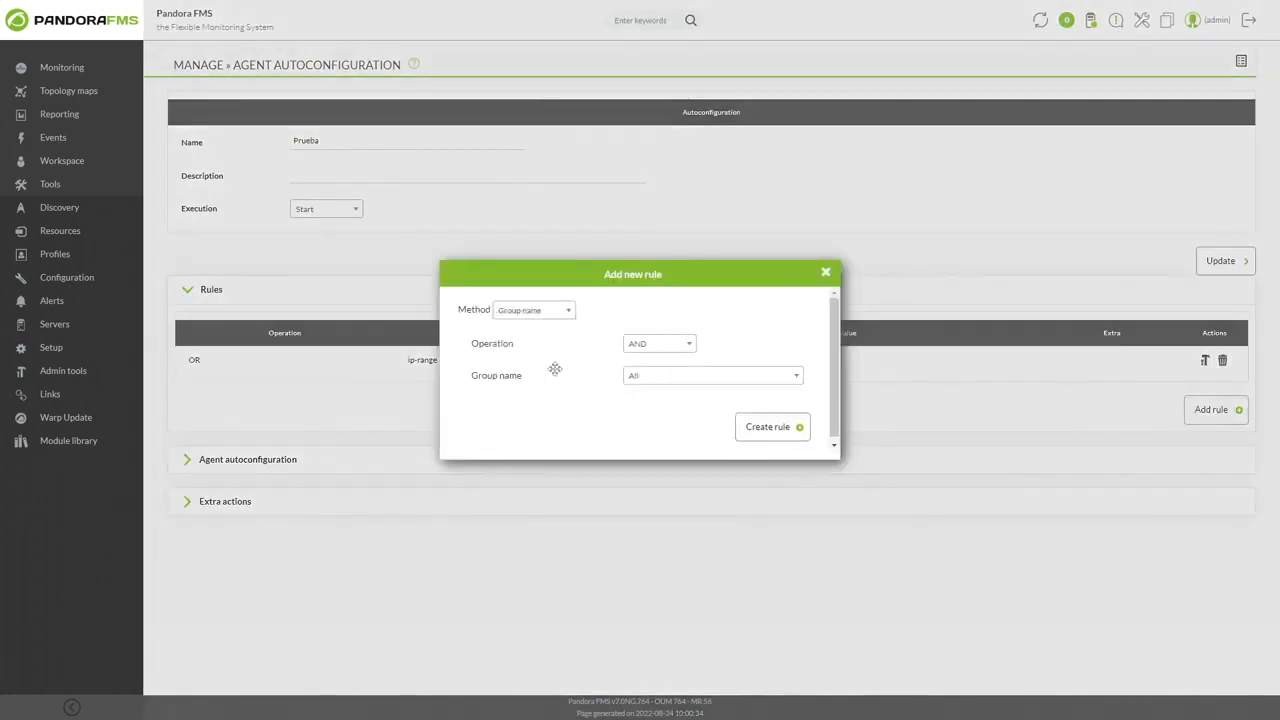
left_click(646, 350)
left_click(636, 411)
left_click(646, 378)
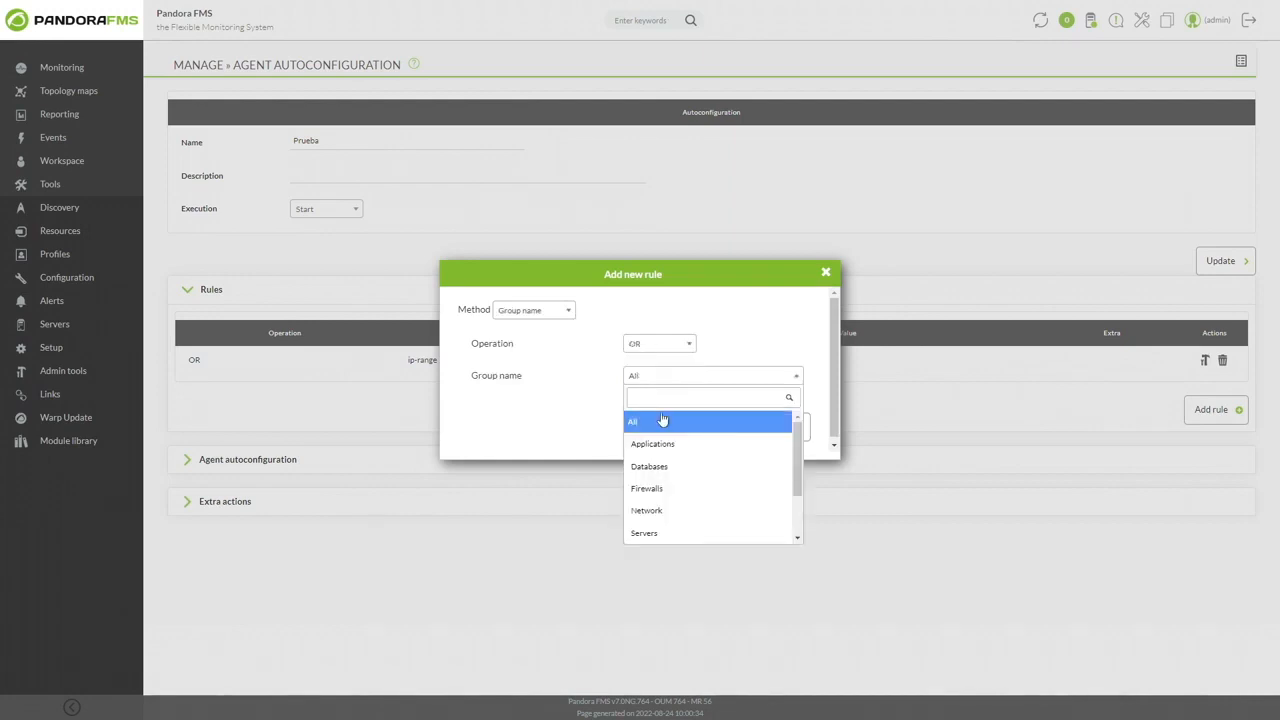
left_click(714, 532)
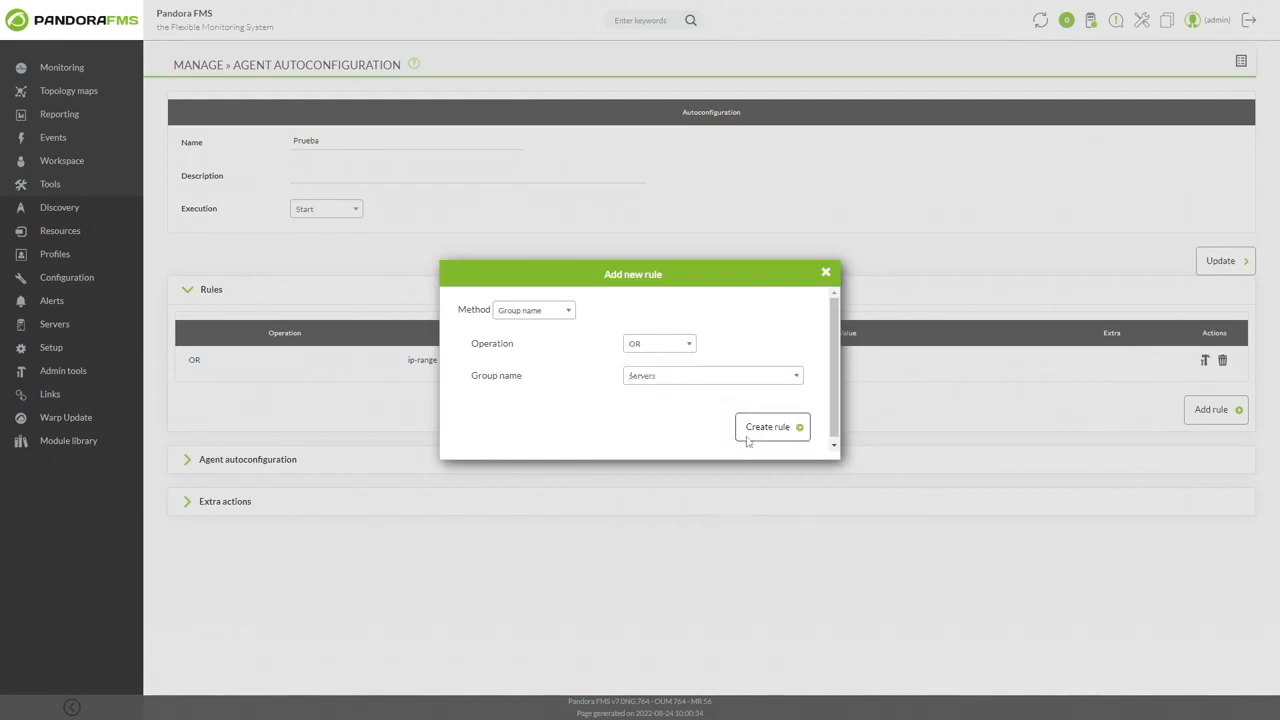
left_click(746, 434)
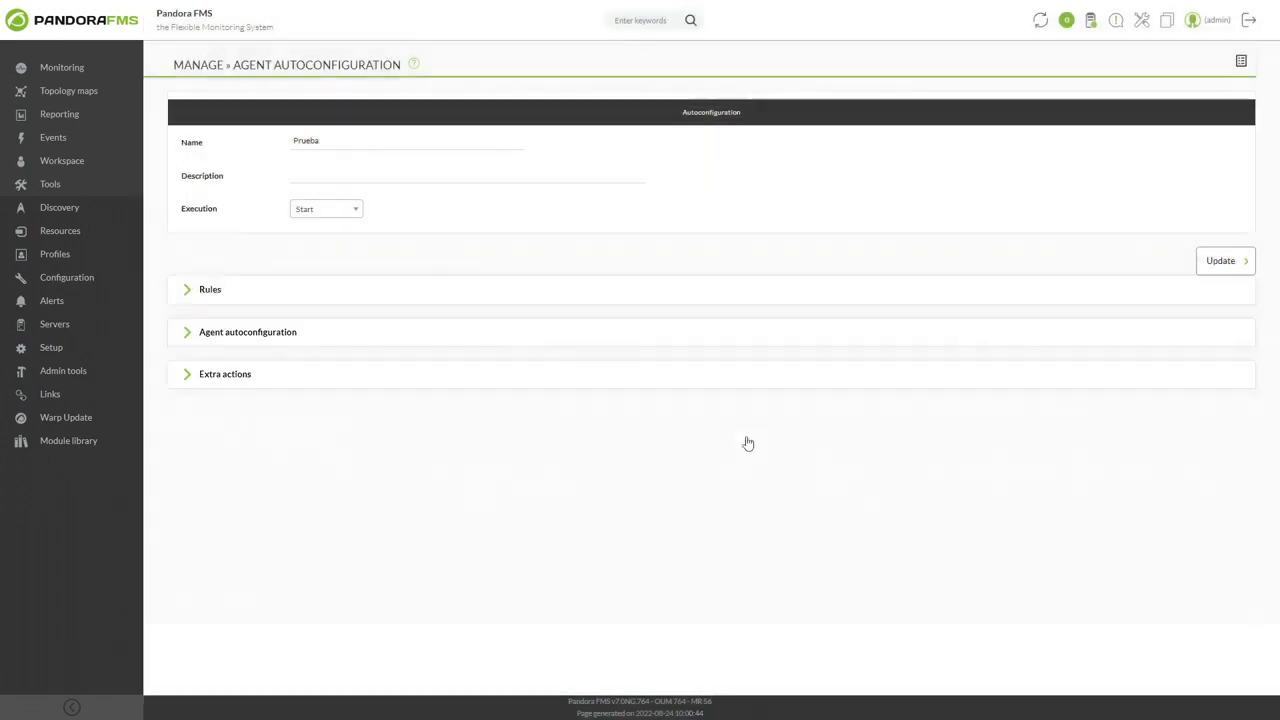
Review the group options for New group in the agent autoconfiguration settings of Prueba
left_click(370, 336)
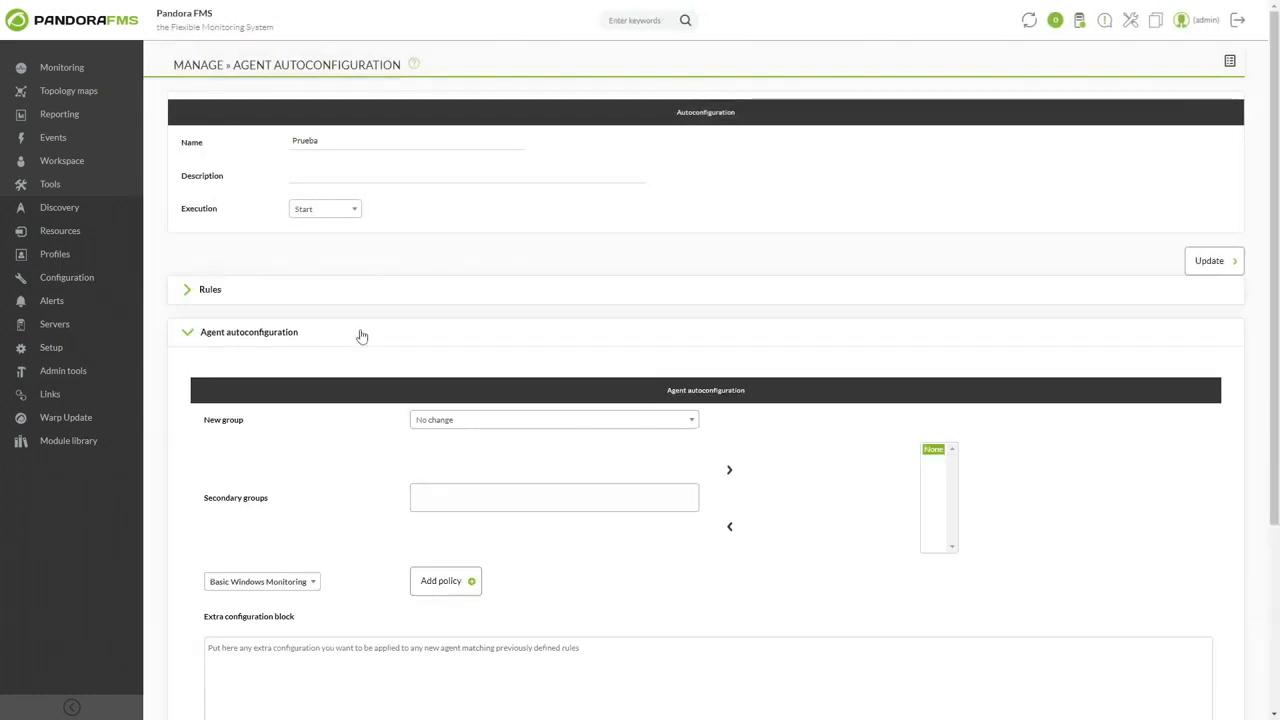
scroll(657, 449, "down", 2)
left_click(655, 290)
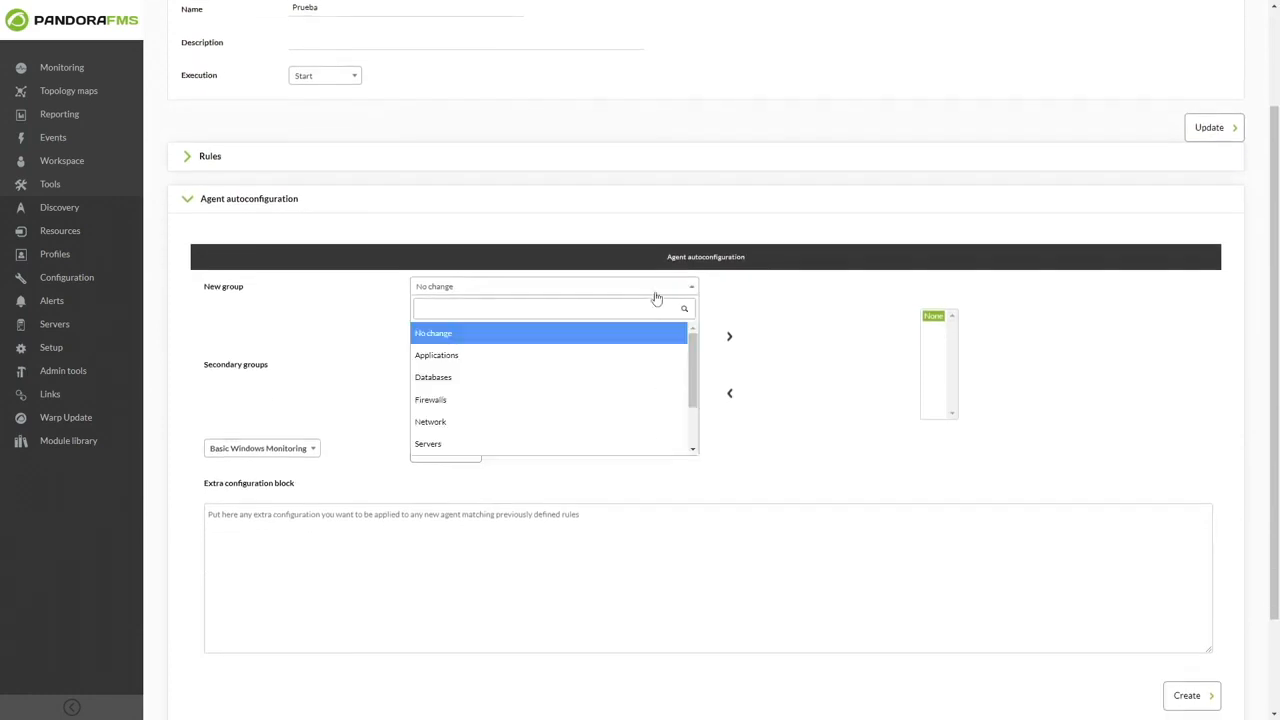
left_click_drag(694, 350, 695, 392)
left_click(780, 376)
Add Firewalls as a secondary group in the agent autoconfiguration and save the settings
left_click(642, 364)
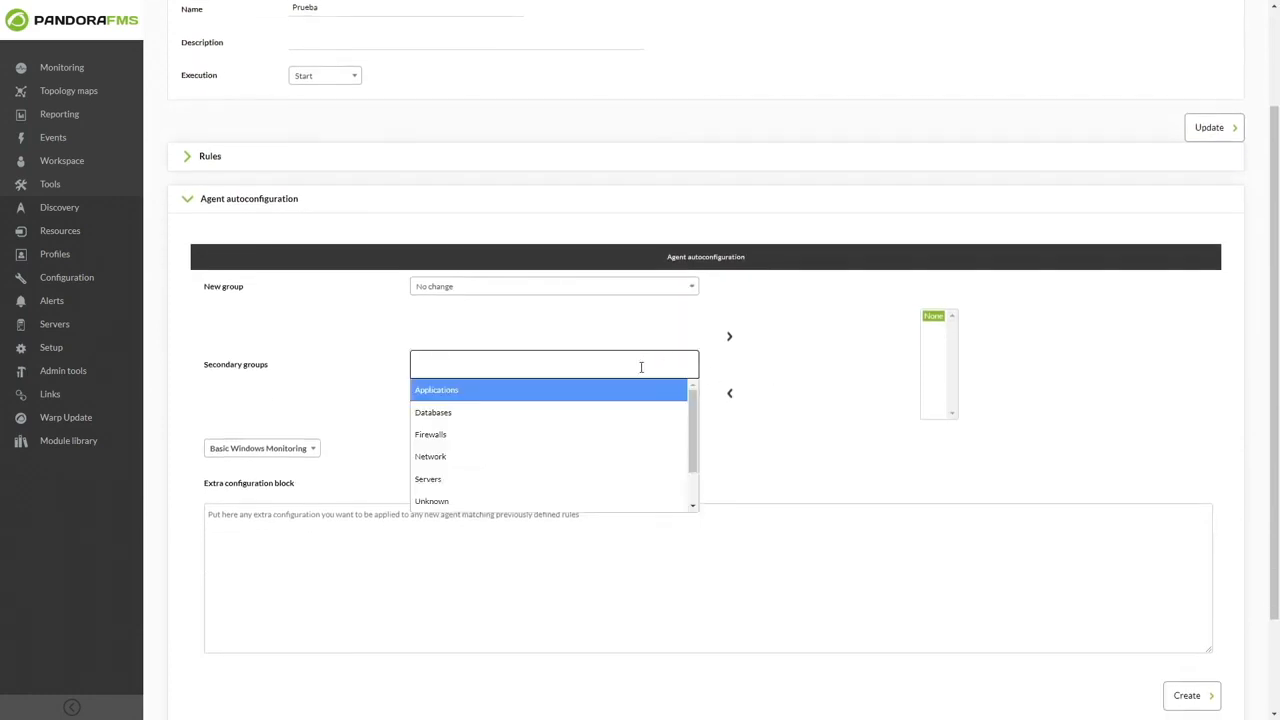
left_click(457, 436)
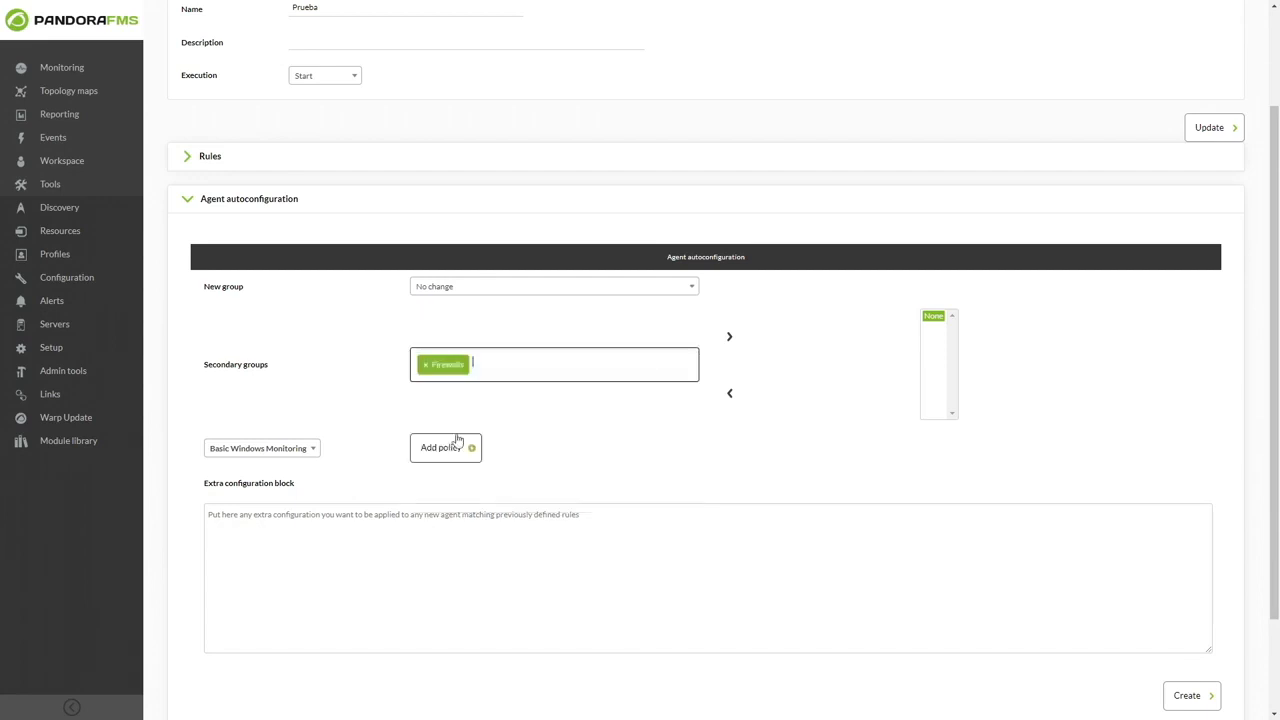
left_click(729, 338)
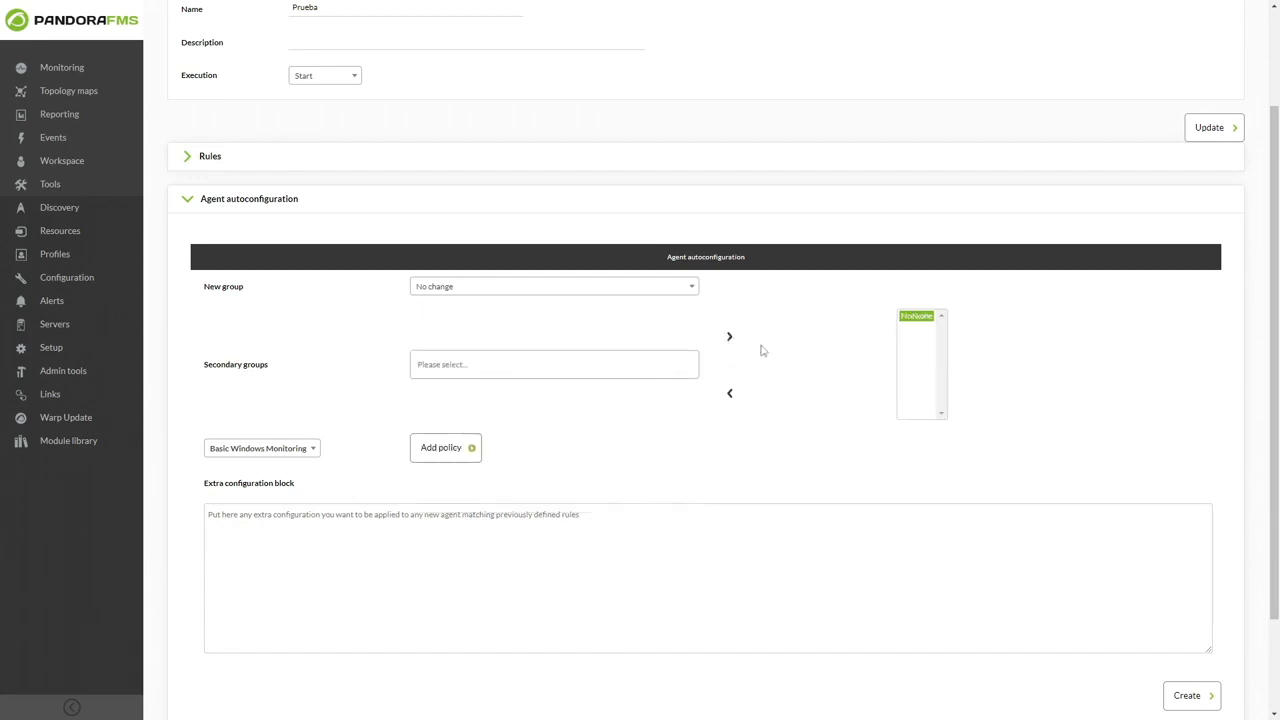
left_click(1190, 698)
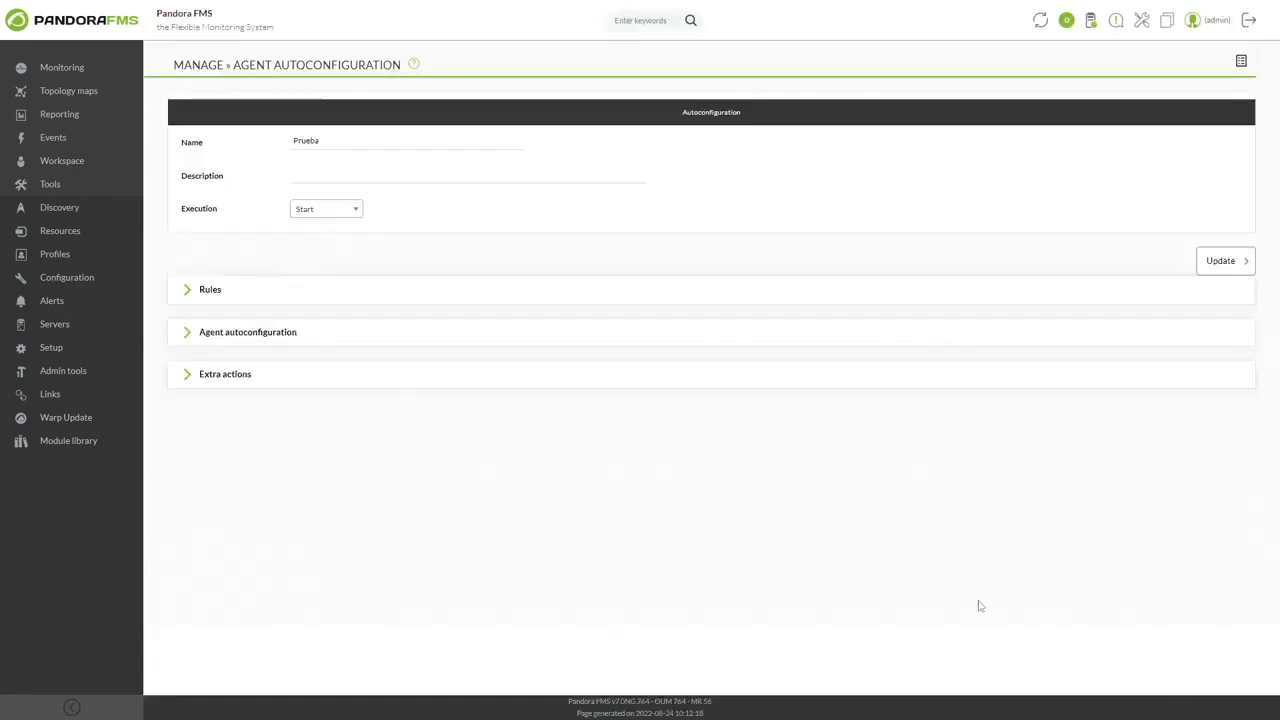
Reopen the agent autoconfiguration settings and add the Basic Linux Monitoring policy
left_click(488, 345)
scroll(609, 566, "down", 3)
left_click(312, 448)
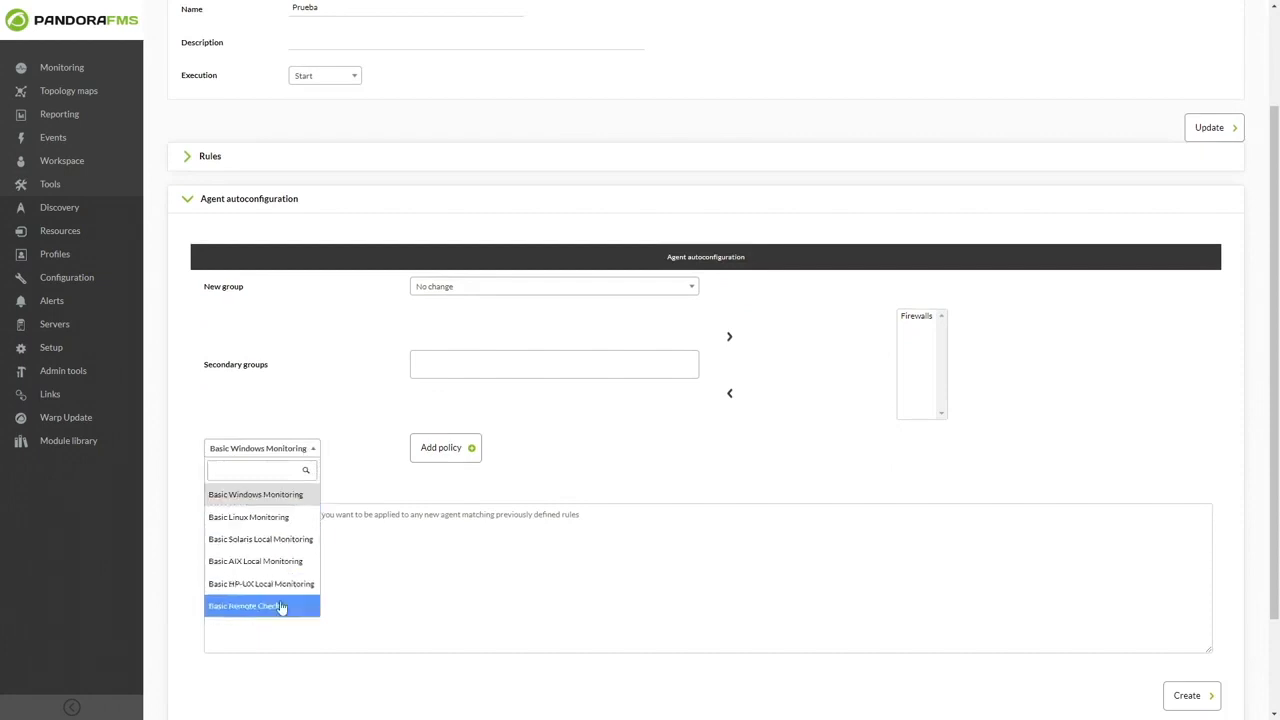
left_click(298, 520)
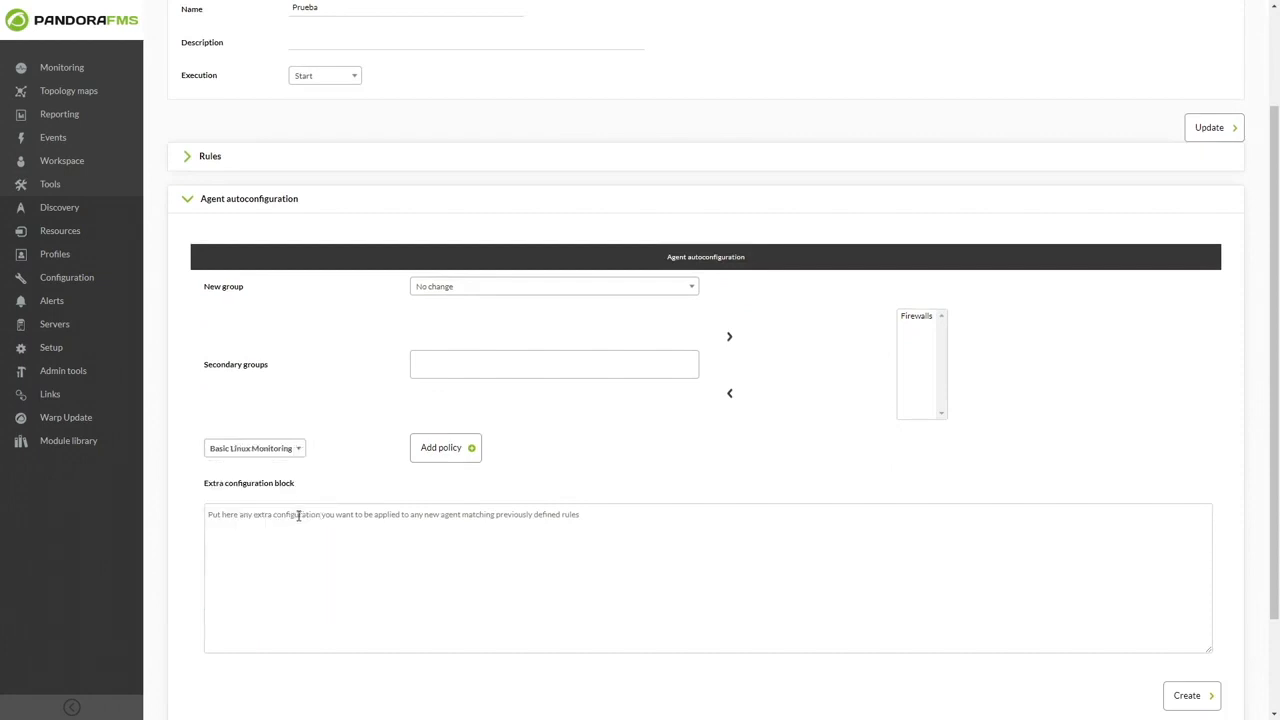
left_click(420, 458)
left_click(716, 402)
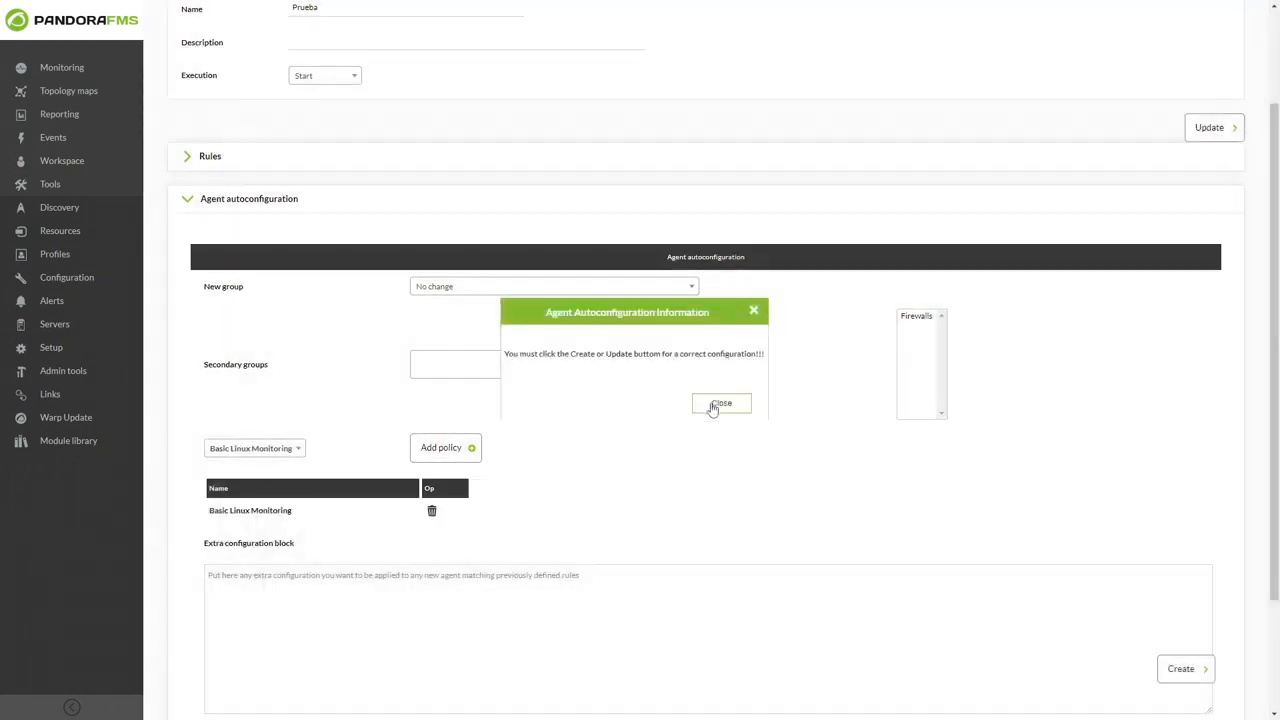
Add the Basic Remote Checks policy to the agent autoconfiguration
left_click(277, 450)
scroll(275, 608, "down", 2)
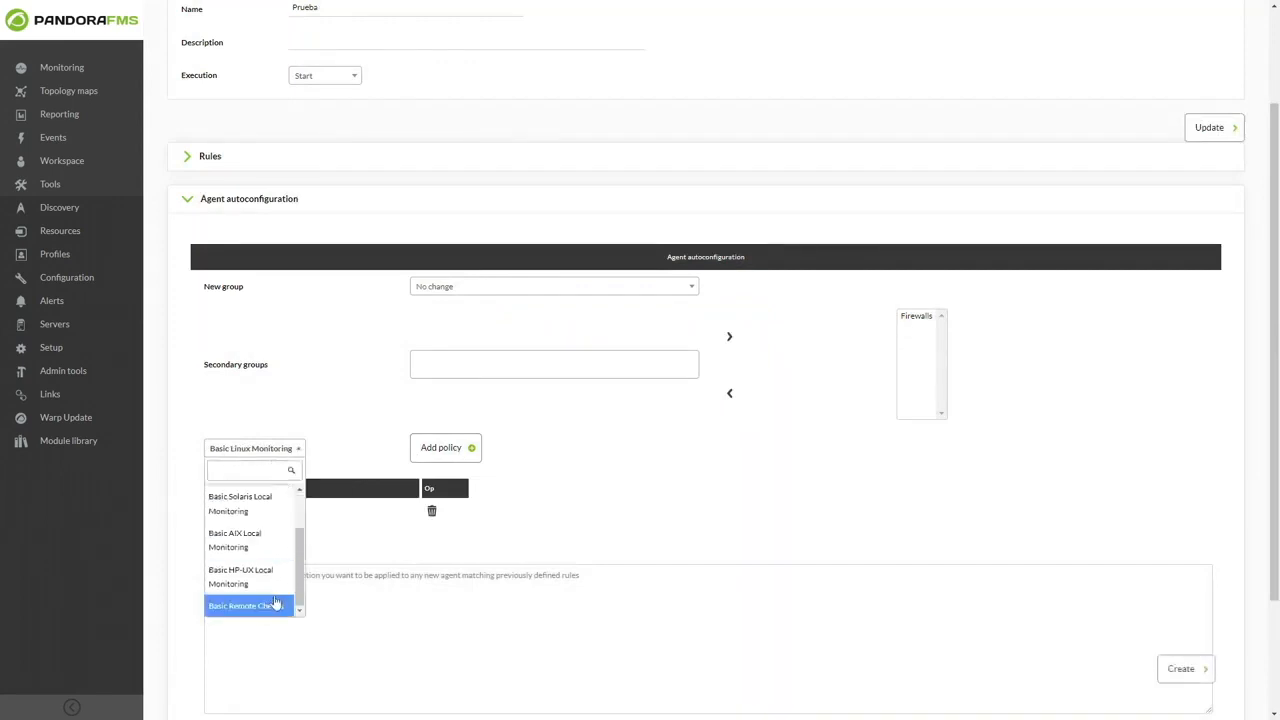
left_click(275, 606)
left_click(441, 447)
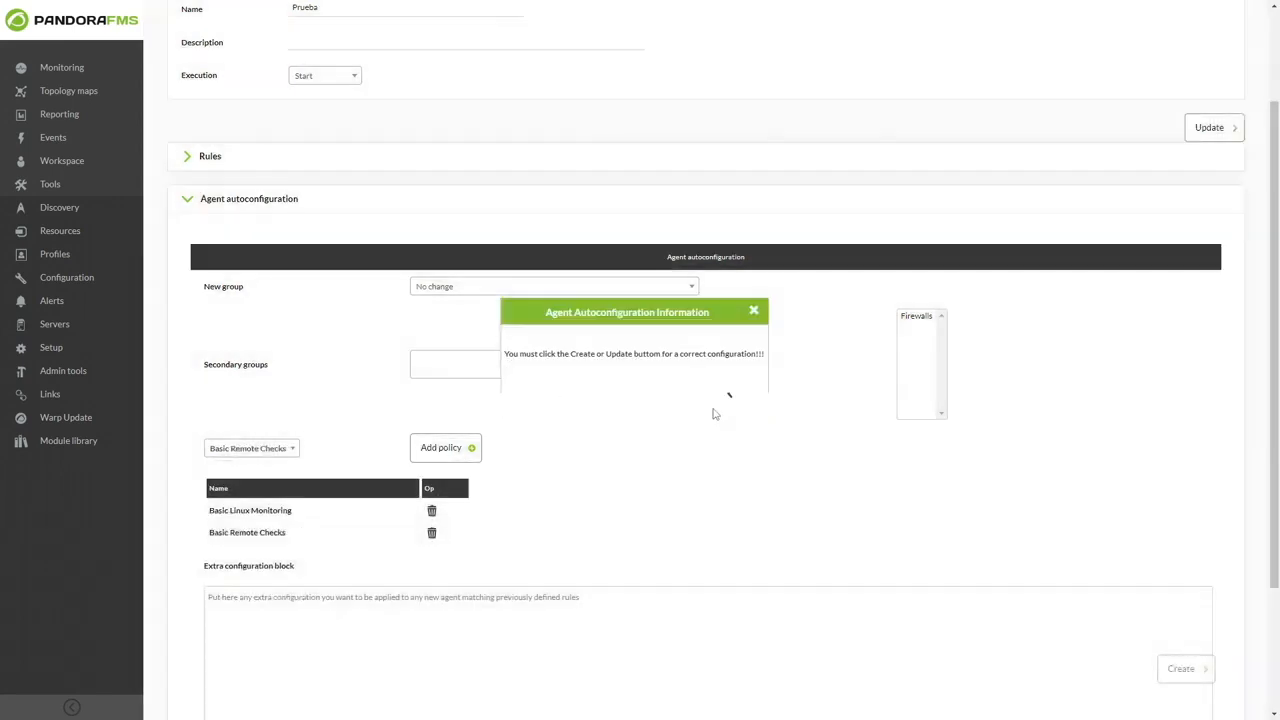
left_click(718, 404)
Enter "# Buenas tardes" in the extra configuration block and save the agent autoconfiguration
scroll(697, 477, "down", 3)
left_click(550, 447)
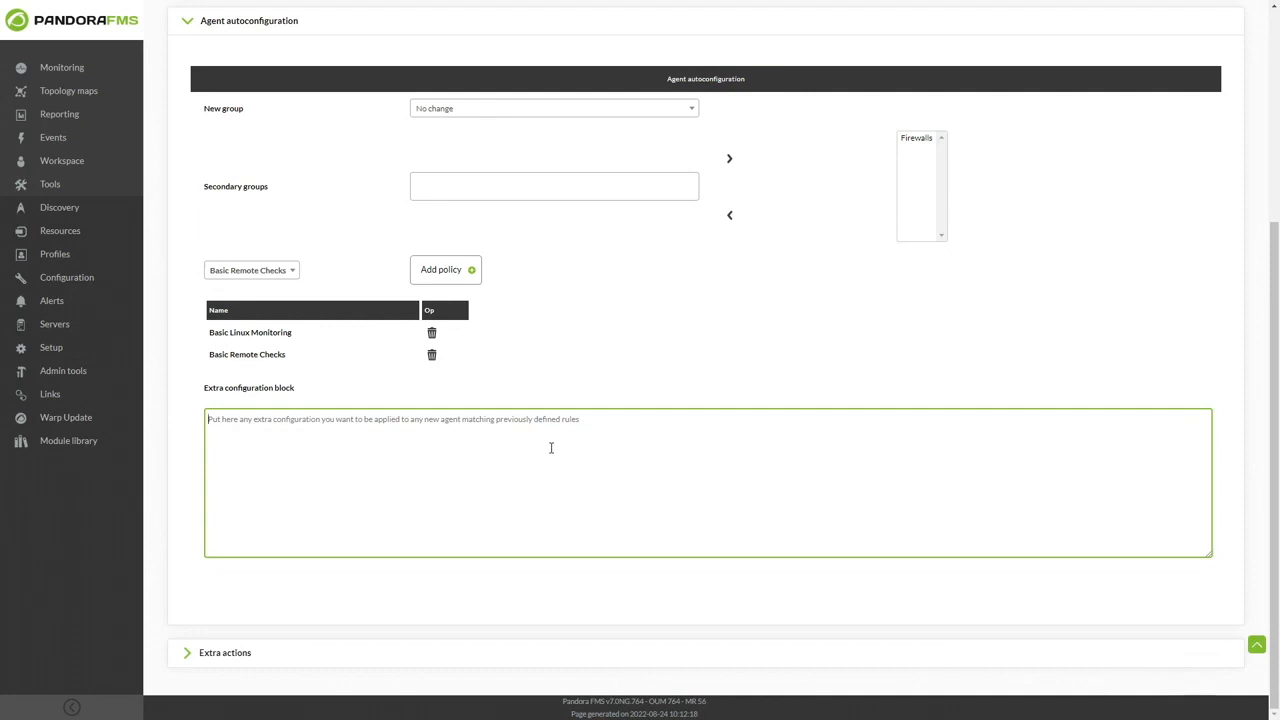
type("# Bu")
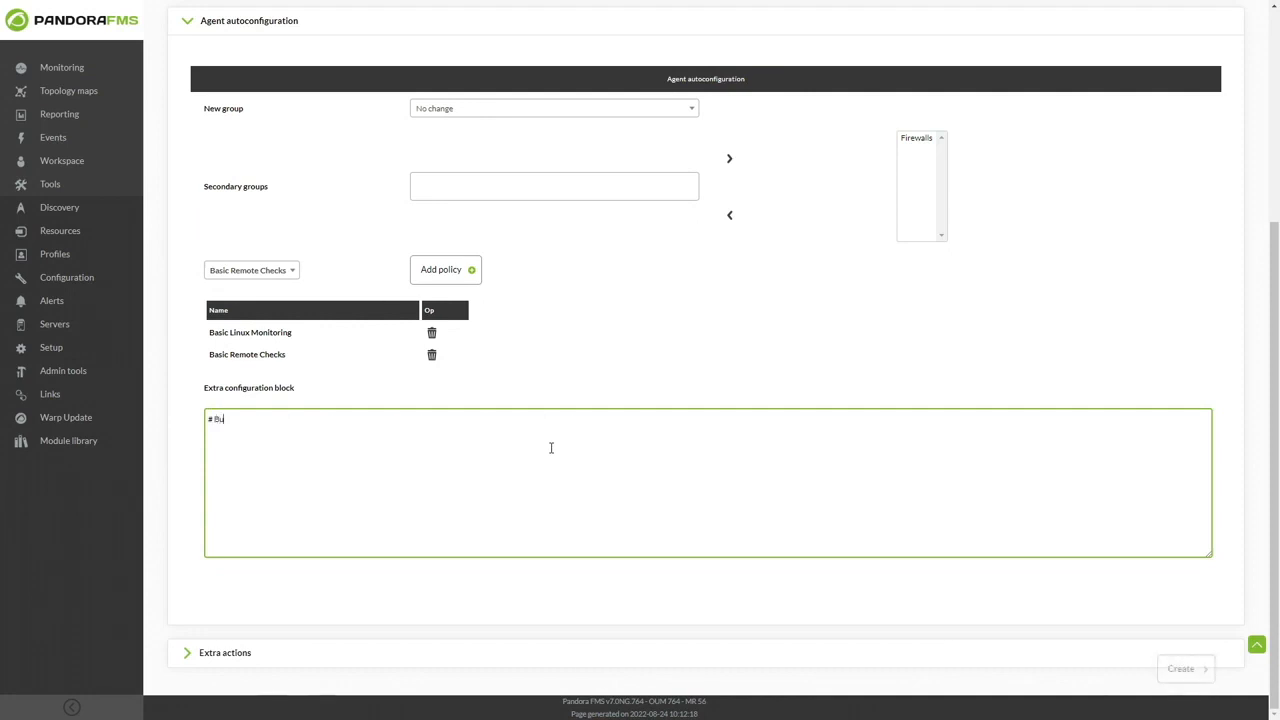
type("enas tardes")
left_click(1181, 671)
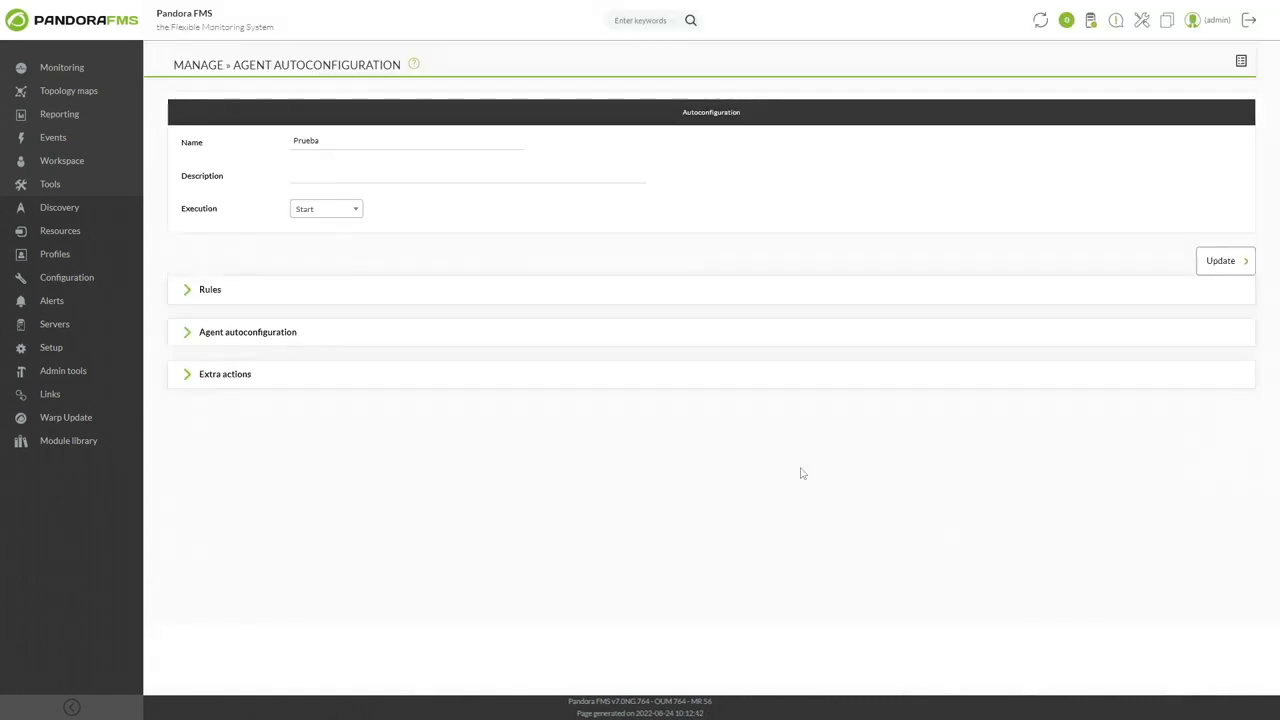
Review the saved agent autoconfiguration settings and start a new extra action
left_click(567, 342)
scroll(638, 459, "down", 3)
scroll(640, 458, "down", 1)
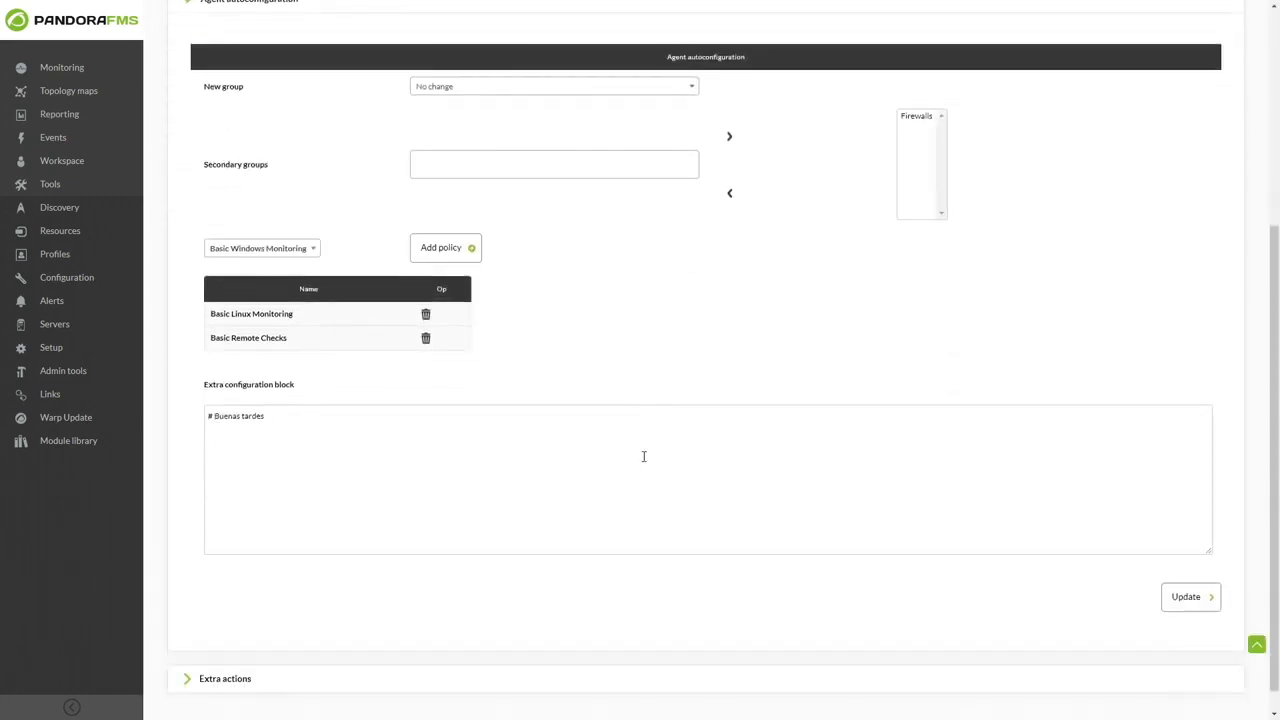
scroll(643, 457, "down", 1)
left_click(390, 658)
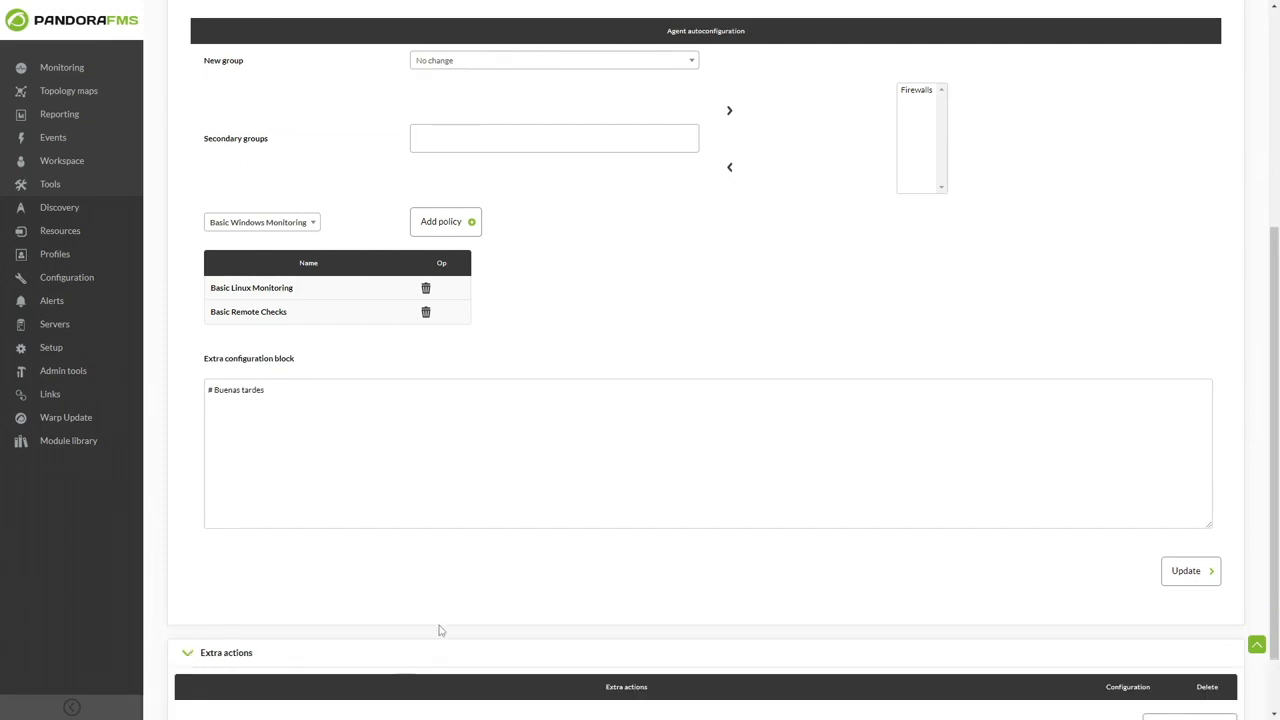
scroll(437, 629, "down", 2)
left_click(1149, 645)
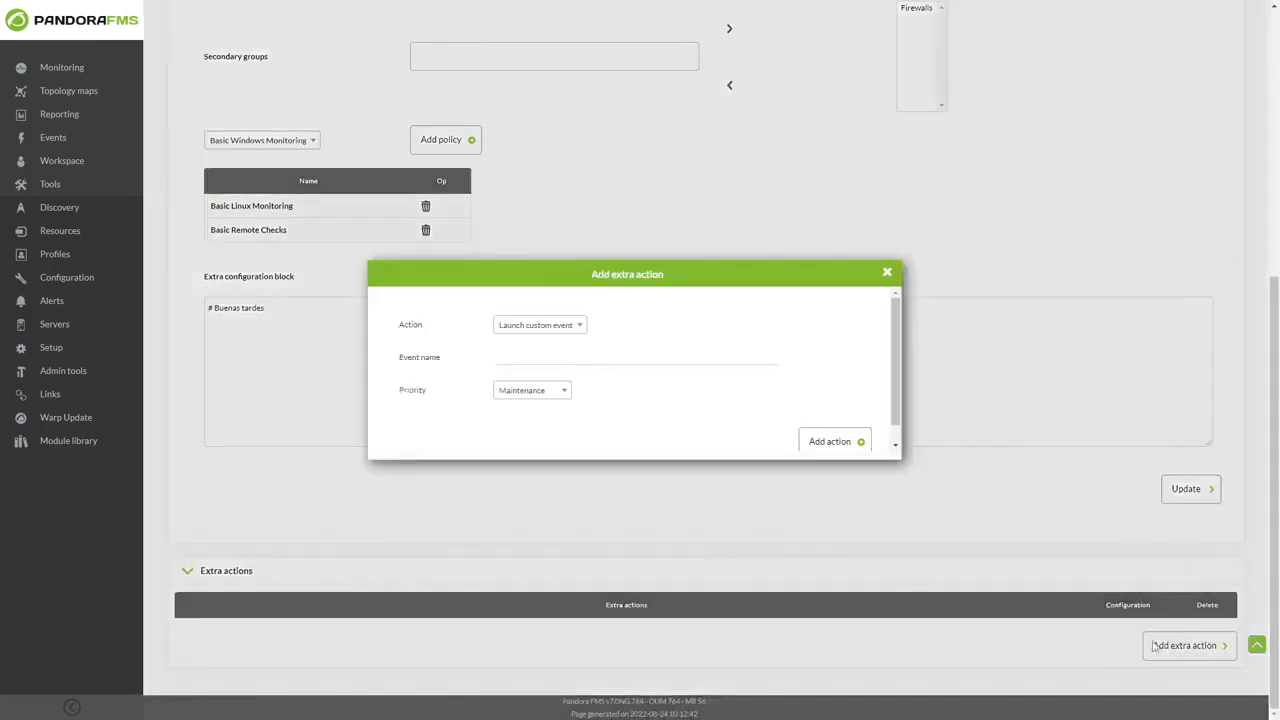
Add a Launch custom event action with event name "Autoconfig de agente" and priority Informative
left_click(565, 326)
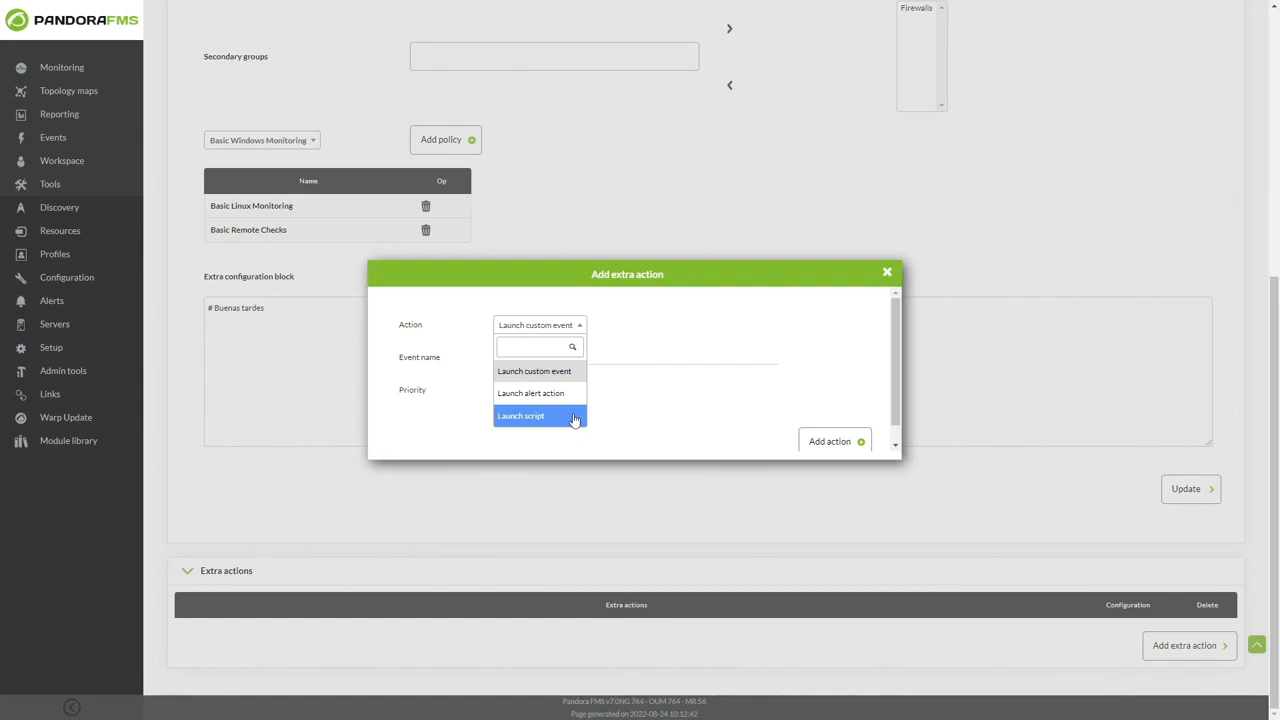
left_click(578, 370)
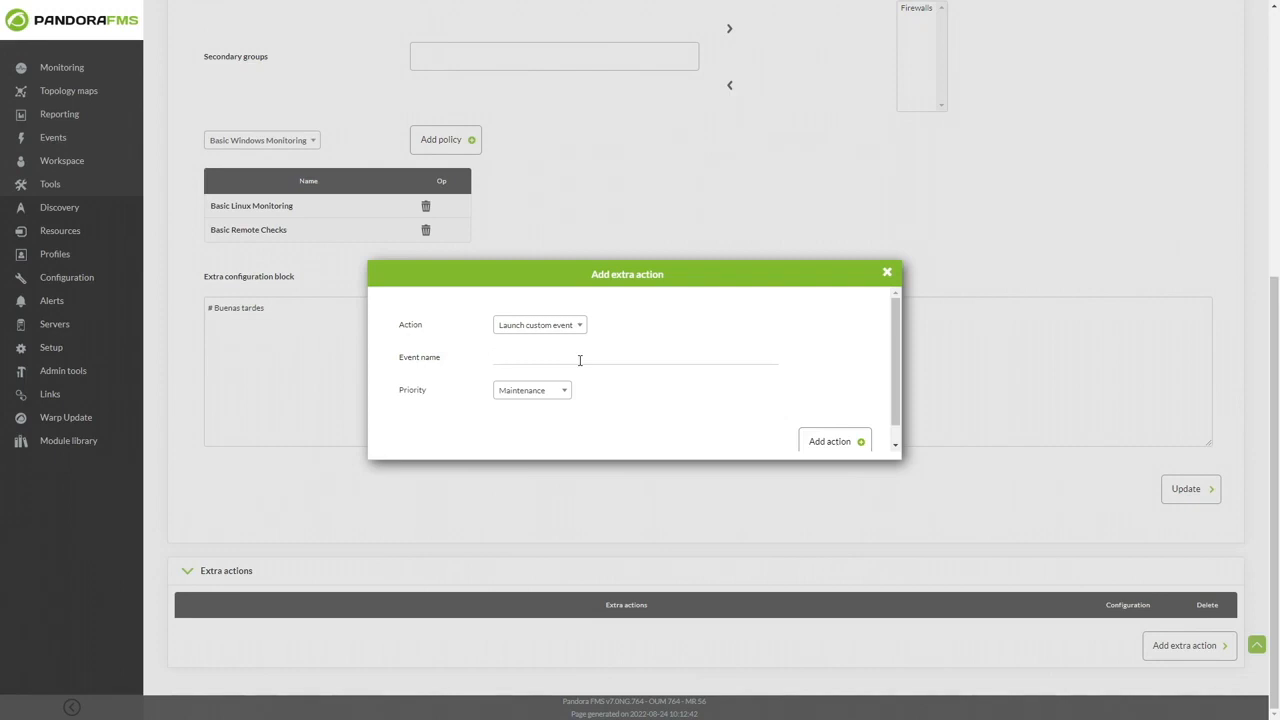
left_click(579, 360)
type("Autoconfig de agente")
left_click(565, 393)
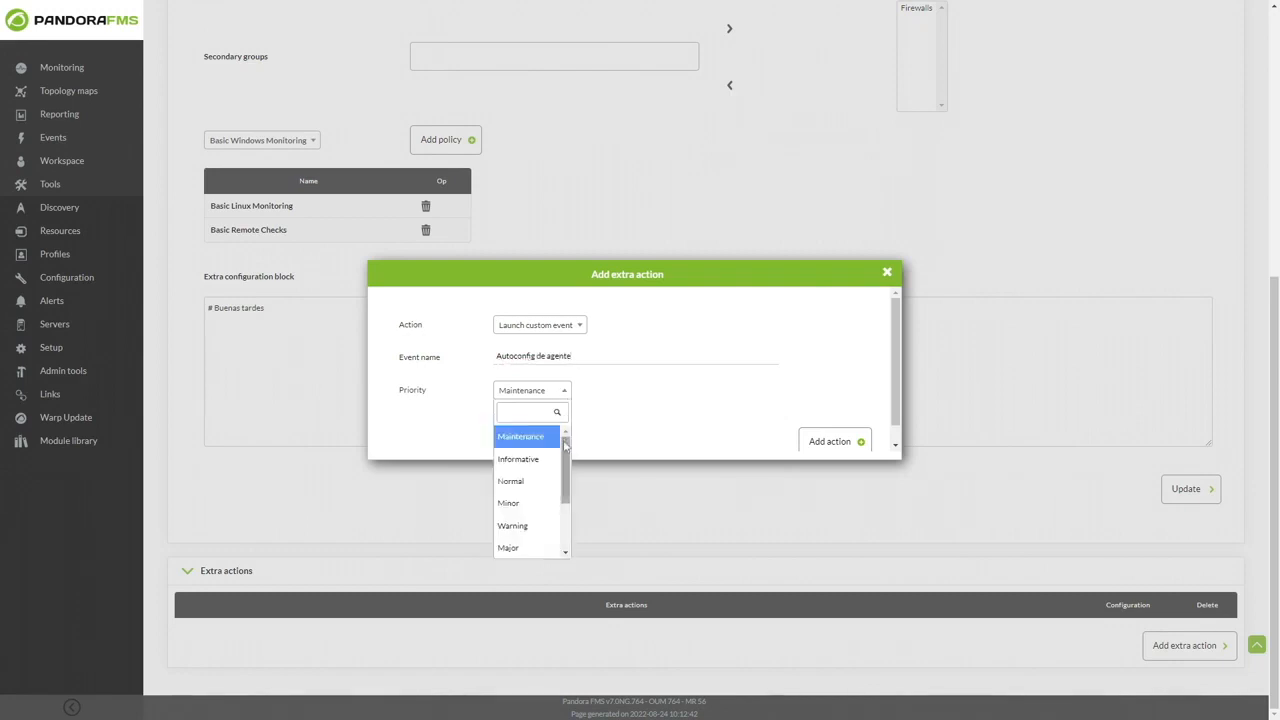
scroll(565, 452, "down", 3)
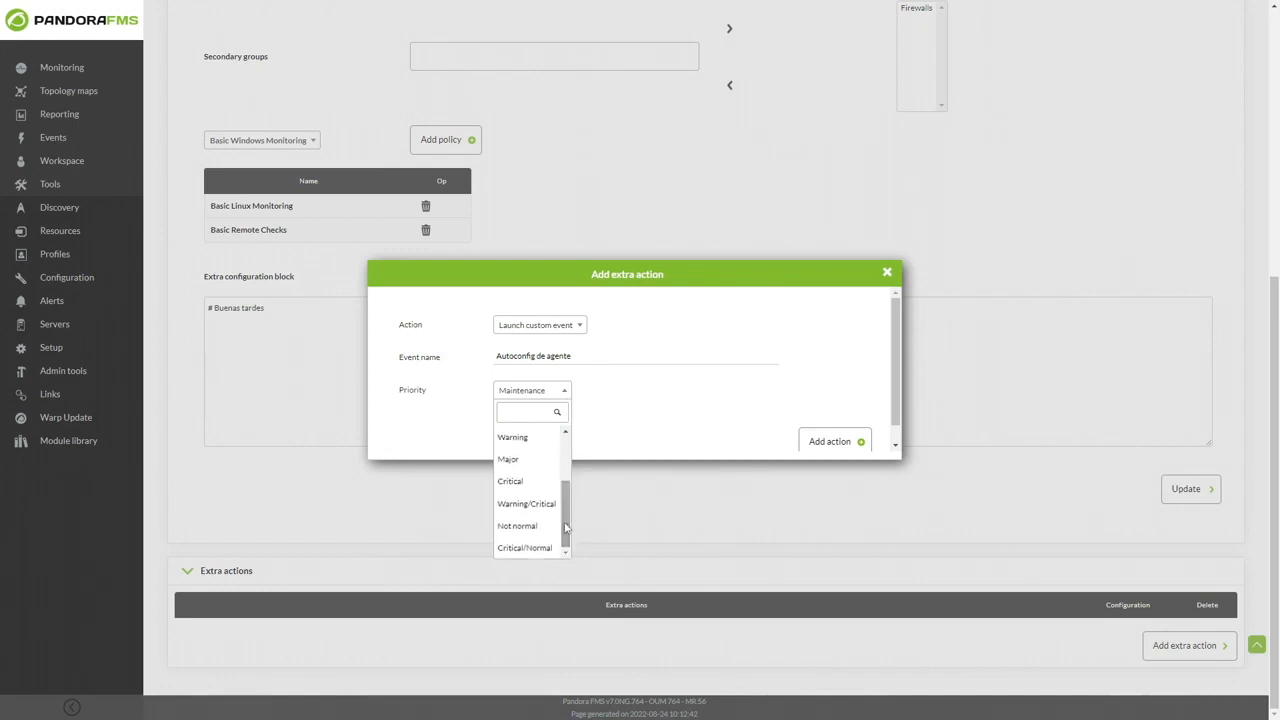
scroll(565, 518, "up", 3)
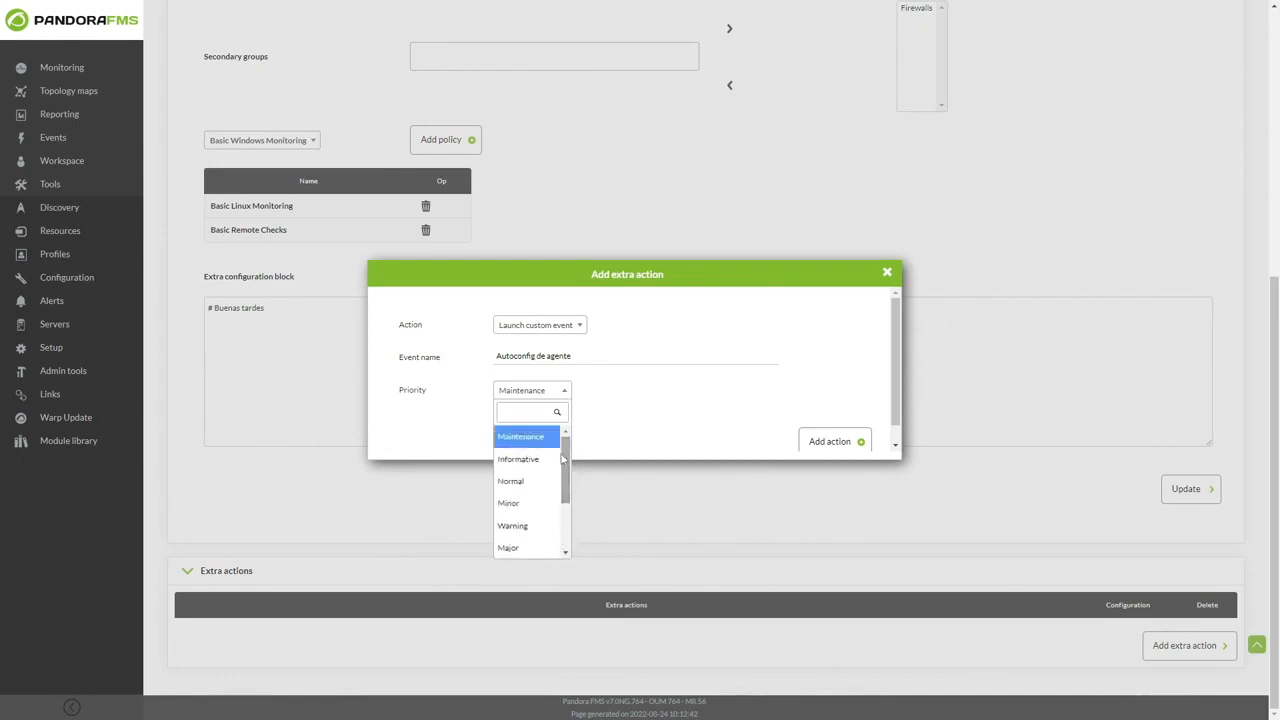
left_click(546, 463)
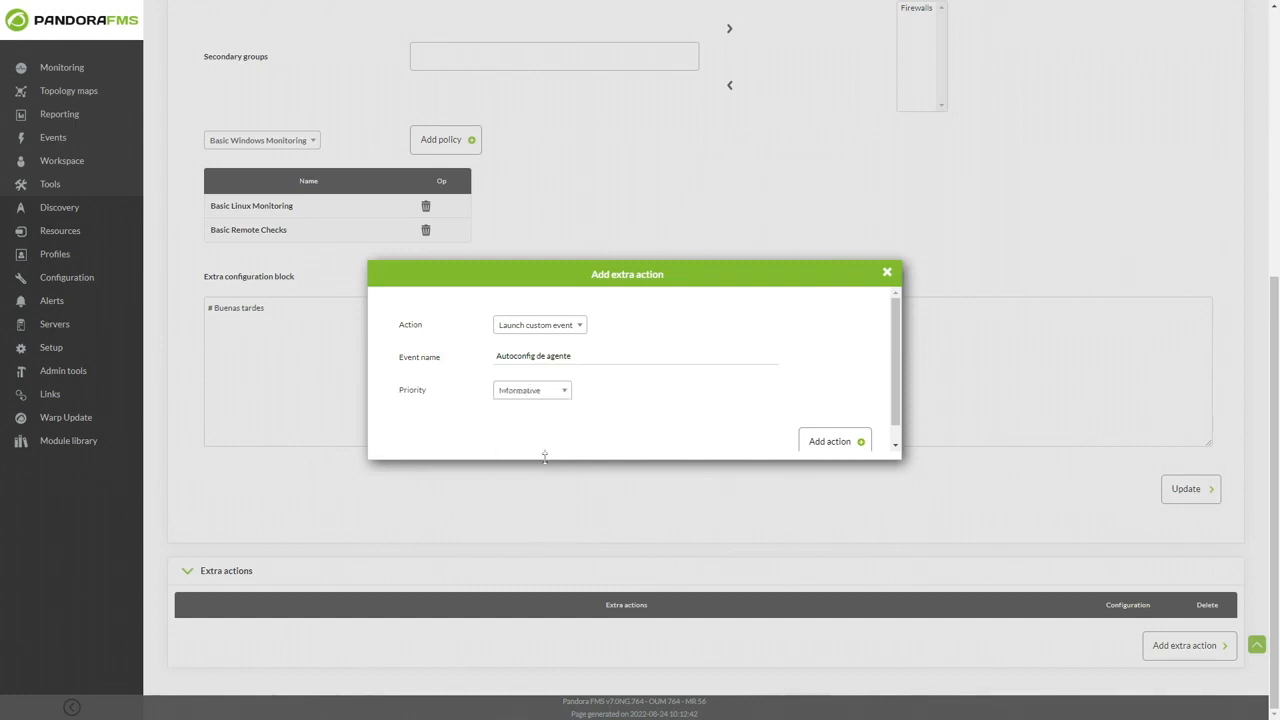
left_click(805, 440)
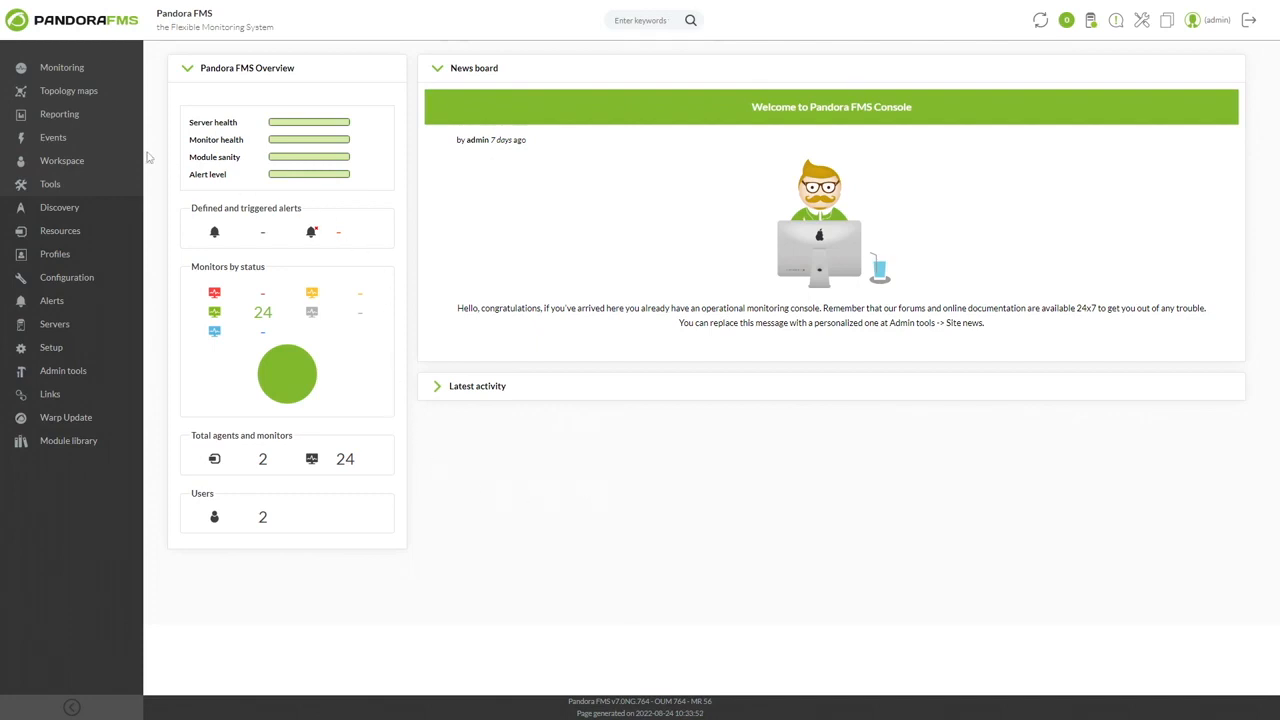
View the events list and open the localhost.localdomain agent from its creation event
mouse_move(114, 142)
left_click(205, 140)
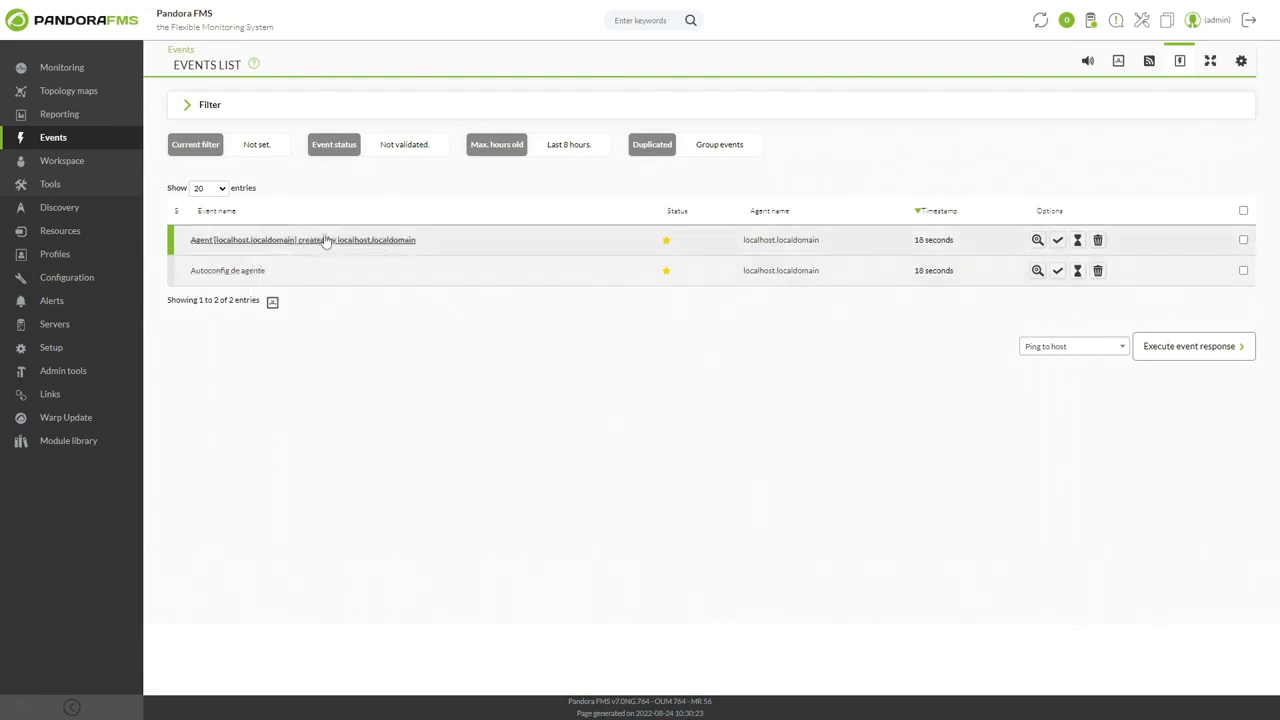
left_click(748, 240)
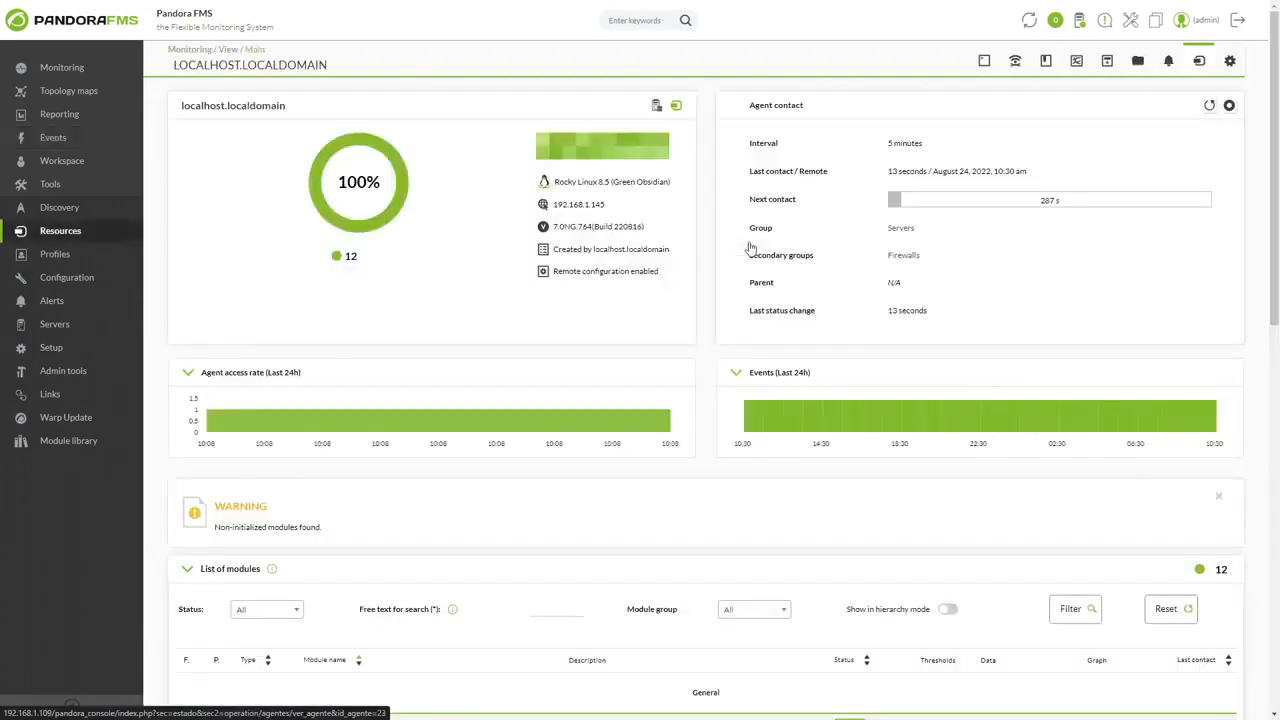
Open the agent's setup and check the secondary groups in its advanced options
left_click(1230, 60)
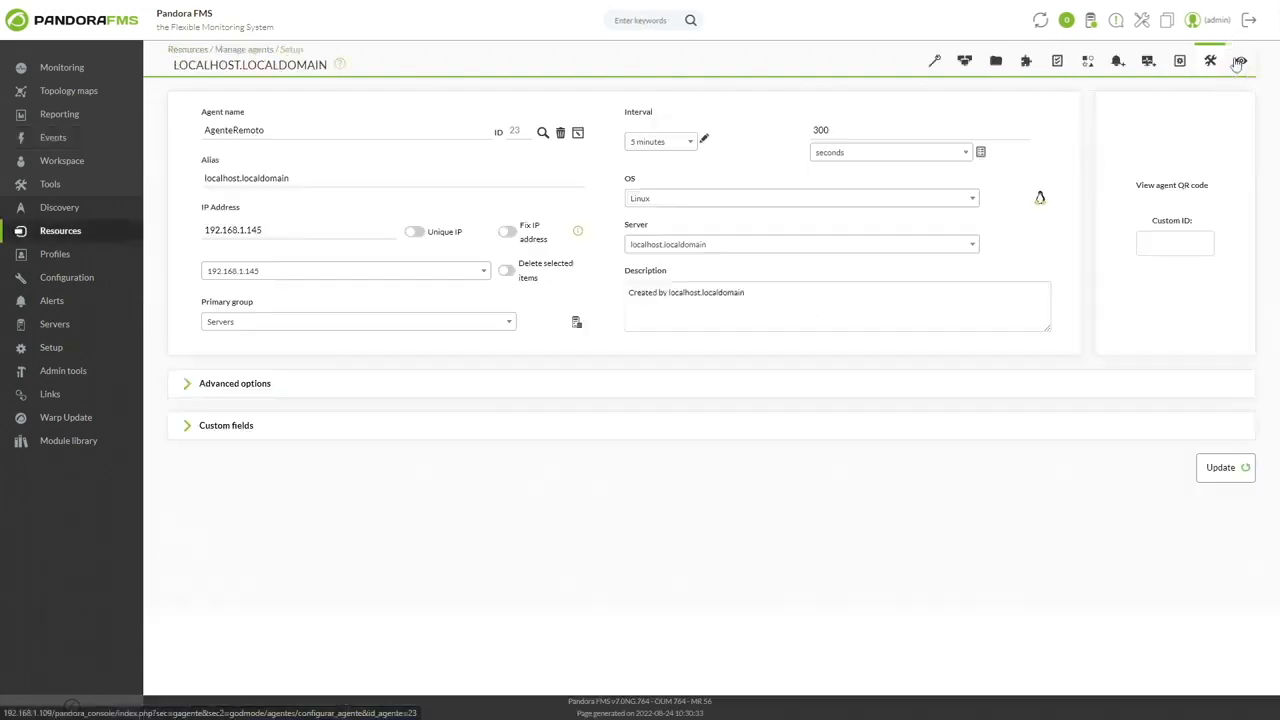
left_click(525, 385)
left_click(518, 430)
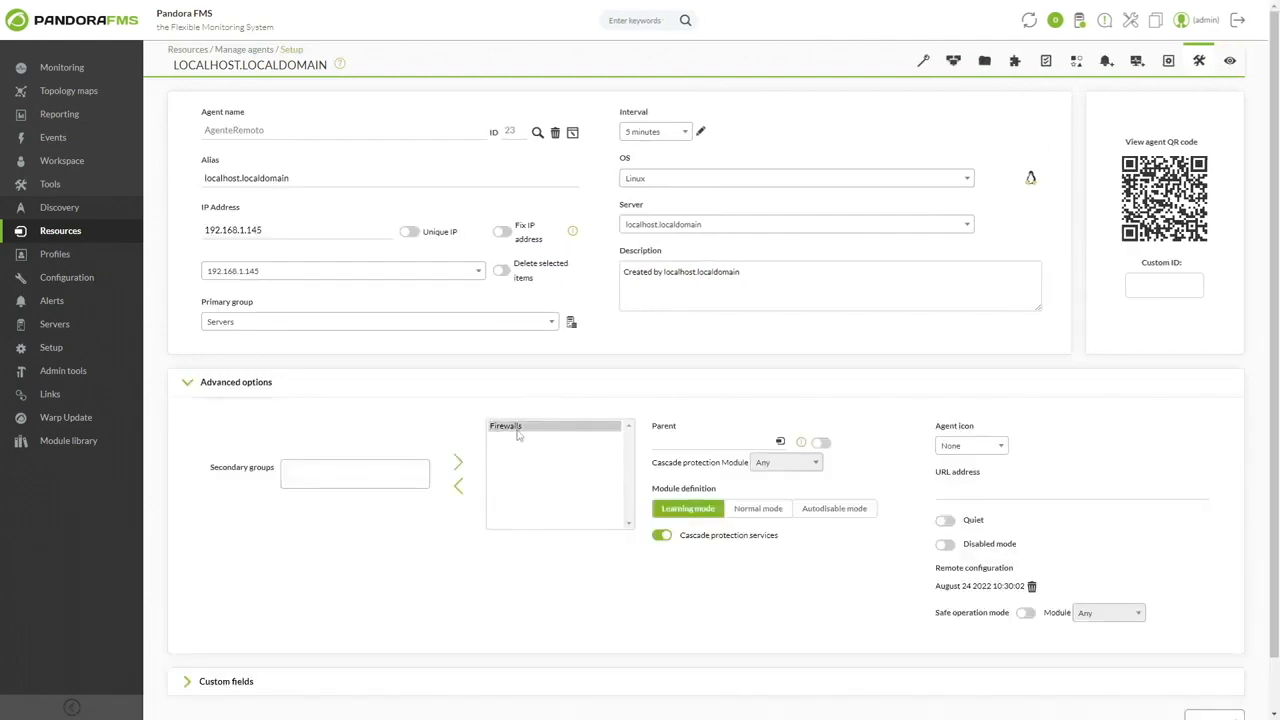
left_click(721, 390)
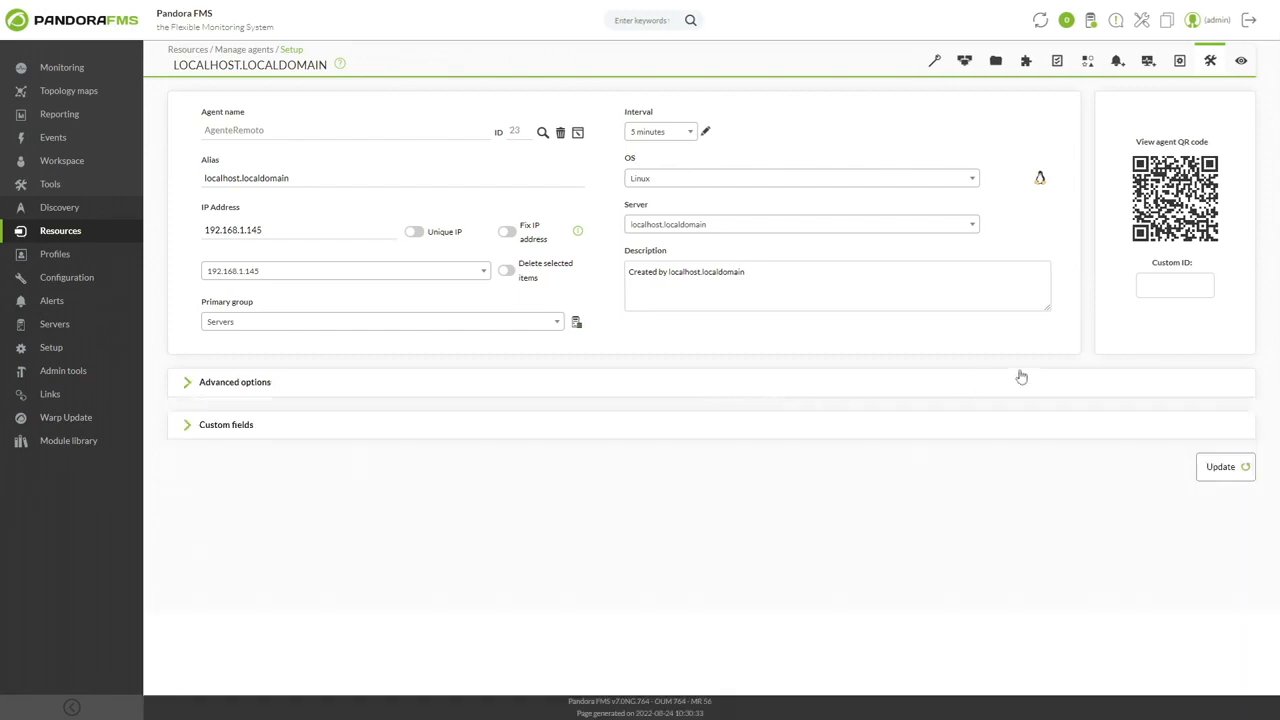
Open the agent's module list and examine the modules applied by the policies
left_click(1150, 61)
left_click_drag(1264, 131, 1265, 341)
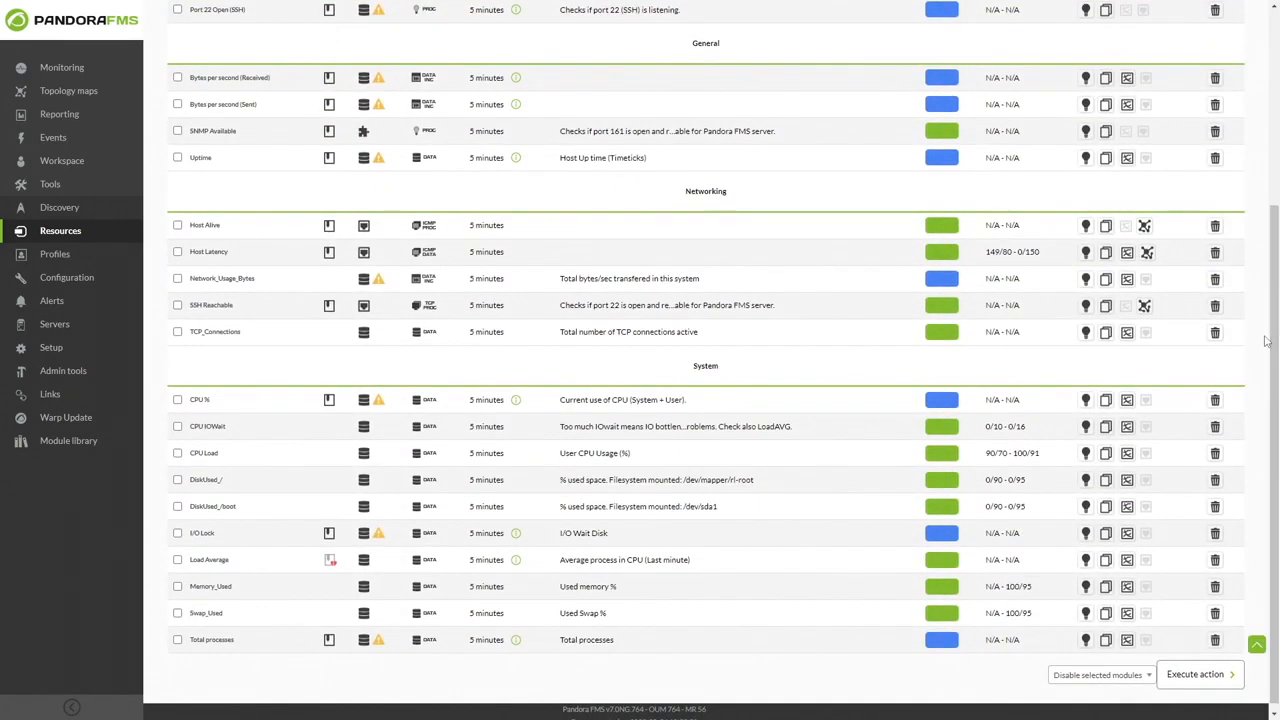